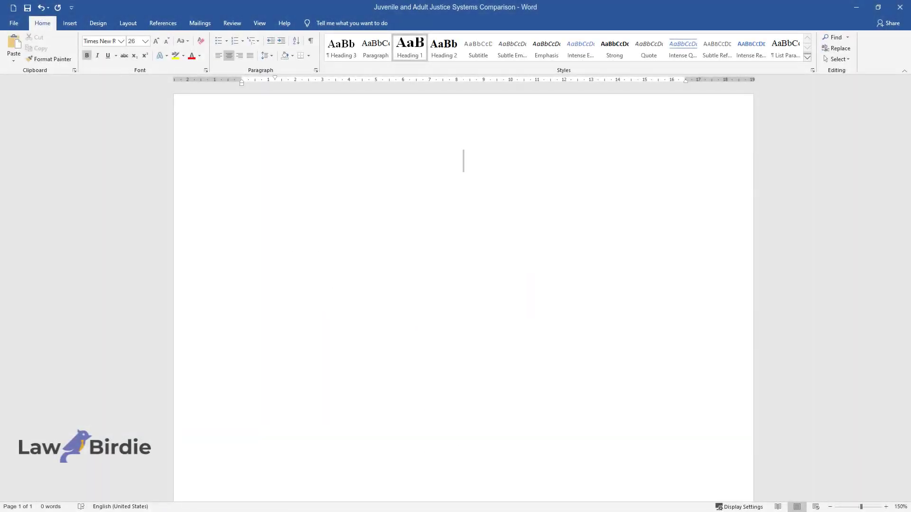
Step: Type the title 'Juvenile and Adult Justice Systems Comparison' on the first line
{"action": "type", "text": "Juvenile an"}
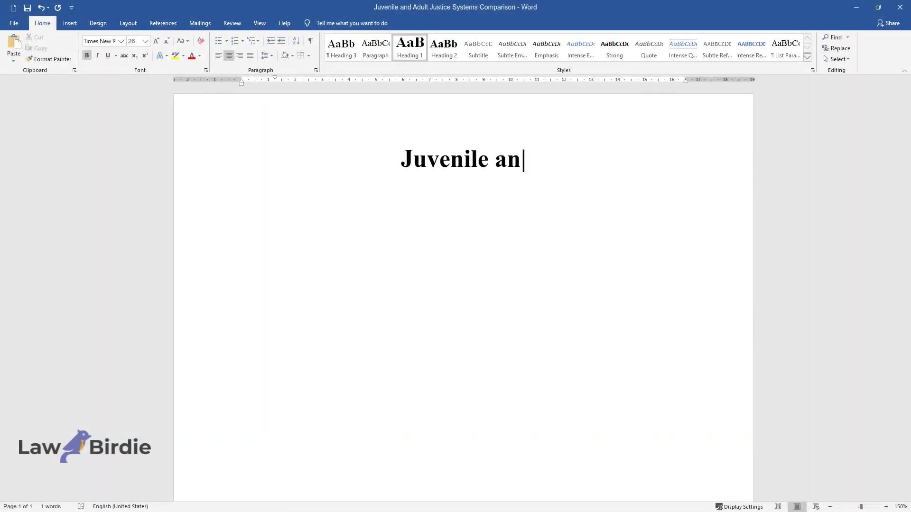
{"action": "type", "text": "d Adult Justice Systems Comparison"}
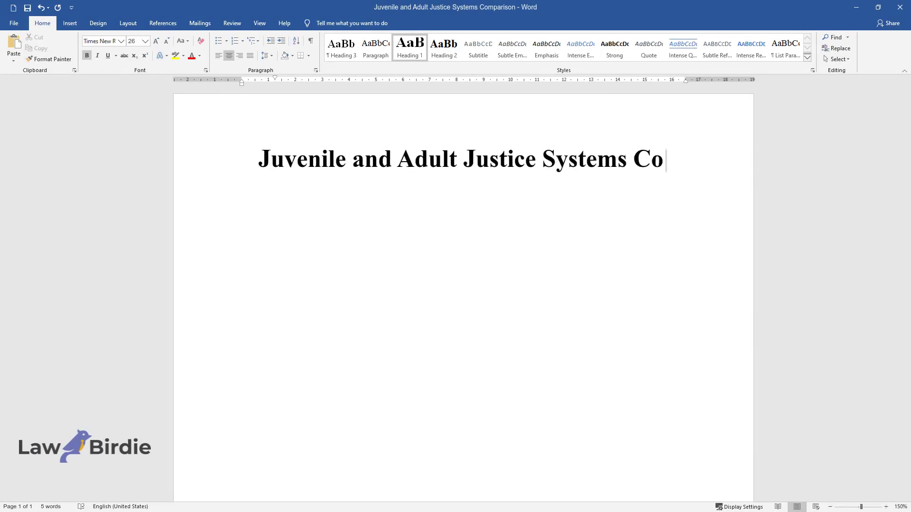
Step: Add the opening paragraph 'The juvenile justice system is an institution…' below the title
{"action": "key", "text": "Return"}
{"action": "type", "text": "The"}
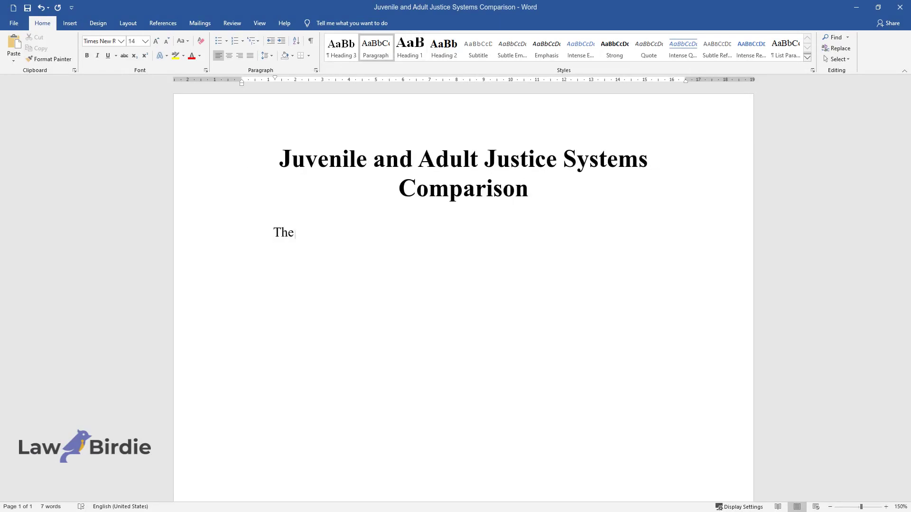
{"action": "type", "text": " juvenile justice system is an in"}
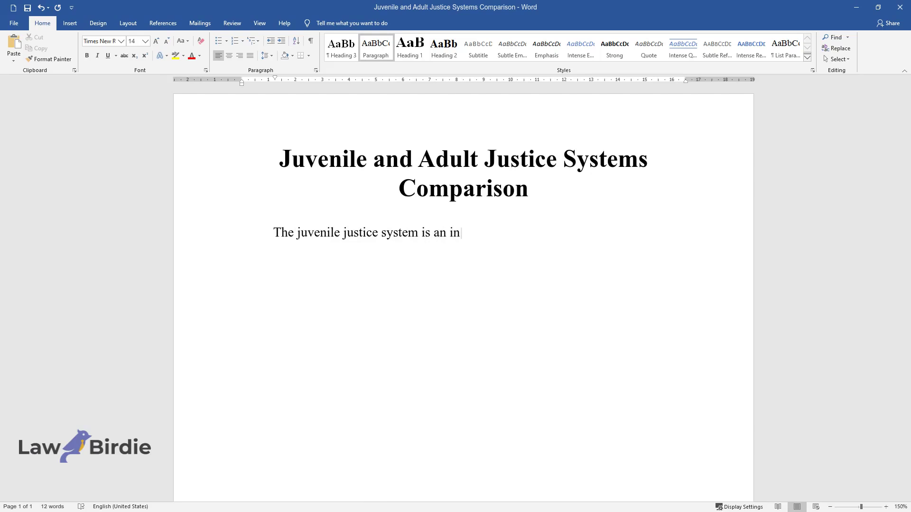
{"action": "type", "text": "stitution that is concentrated on "}
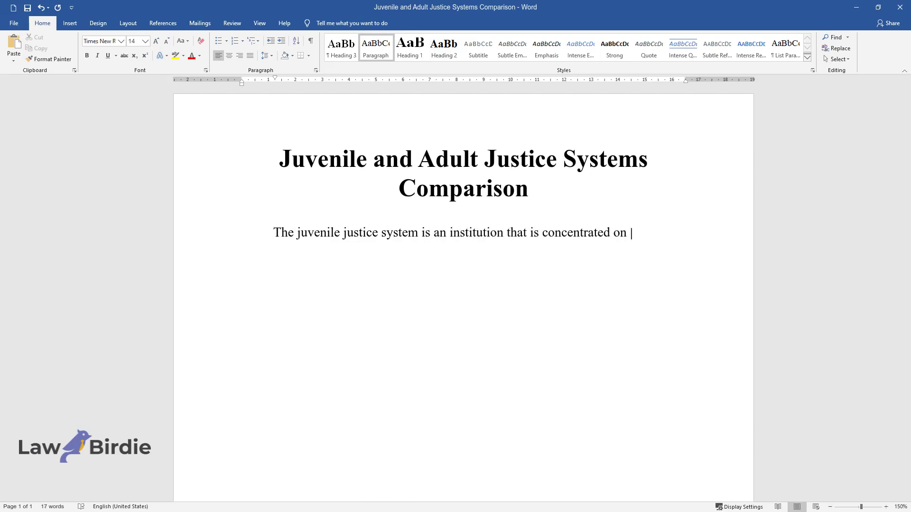
{"action": "type", "text": "working with underage people who c"}
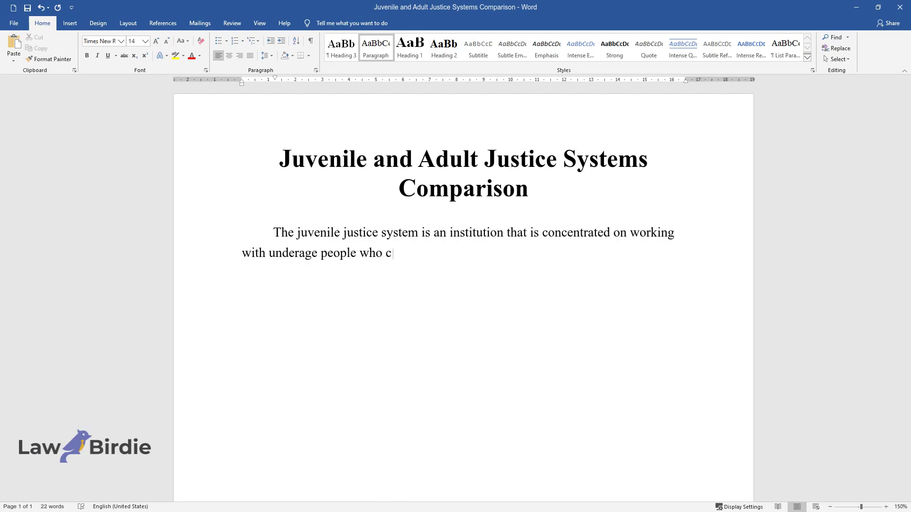
{"action": "type", "text": "ommit delinquent acts. There are m"}
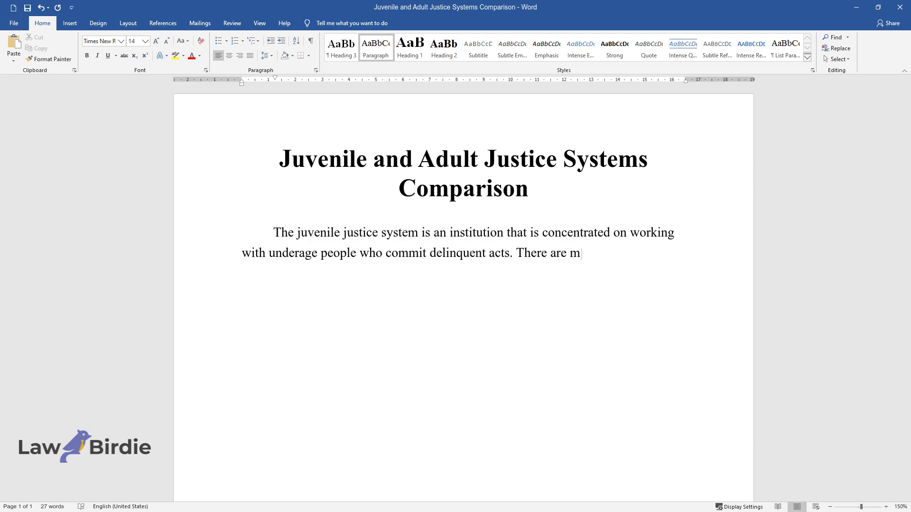
{"action": "type", "text": "any nuances related to the rights,"}
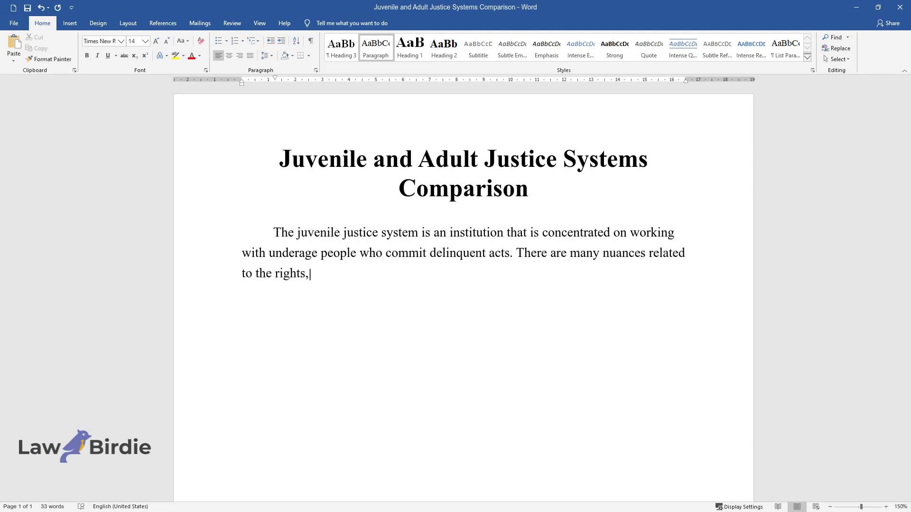
{"action": "type", "text": " duties, psychological maturity, a"}
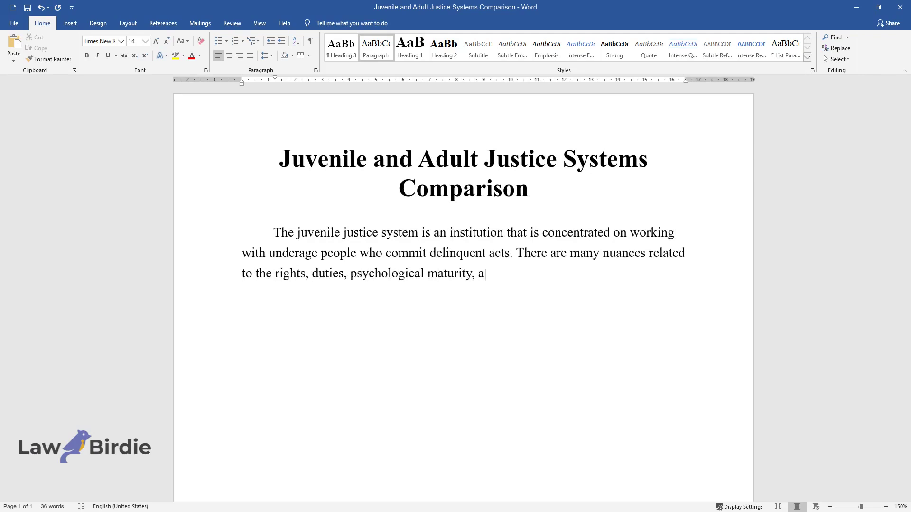
{"action": "type", "text": "nd legal status of underage people"}
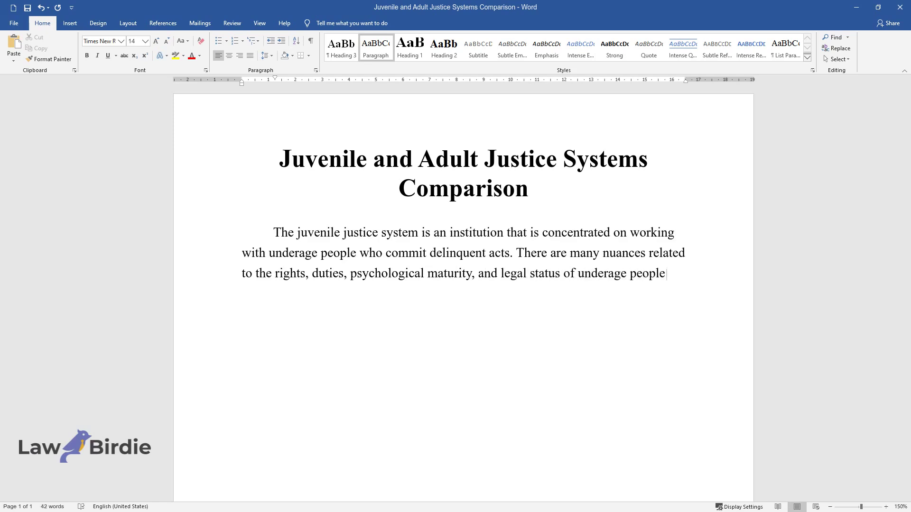
{"action": "type", "text": " that are being accused of breaki"}
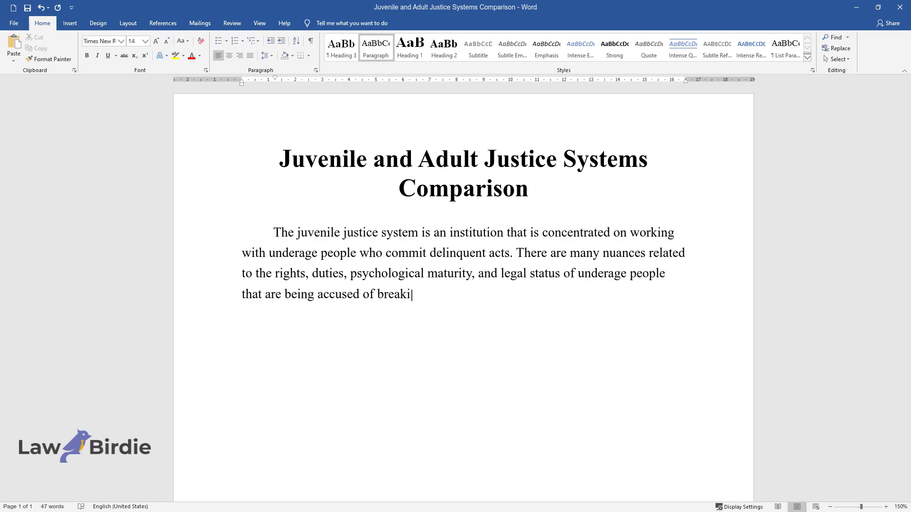
{"action": "type", "text": "ng the law. Due to this, various di"}
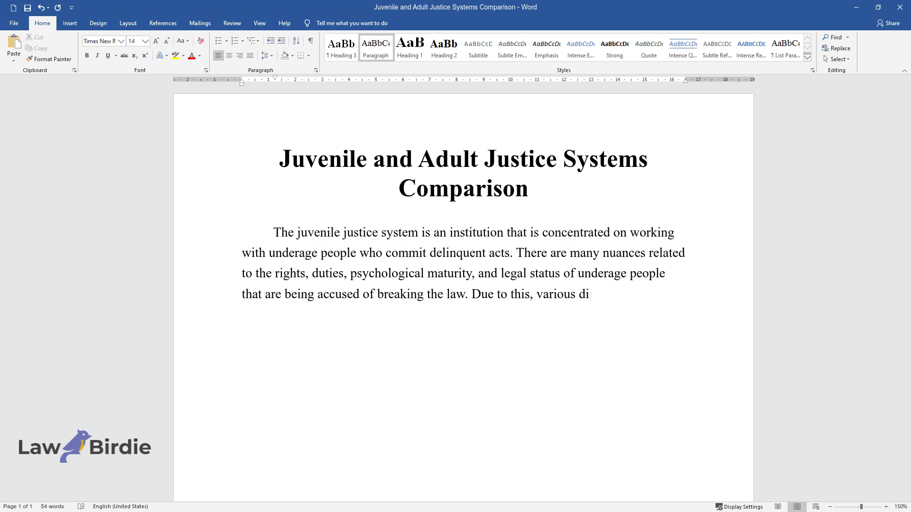
{"action": "type", "text": "fferences exist in the juvenile ju"}
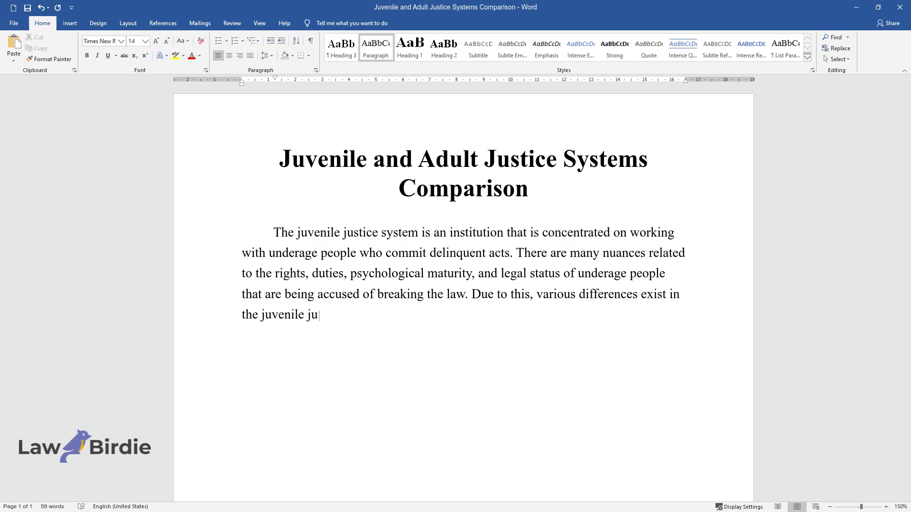
{"action": "type", "text": "stice system when compared to the"}
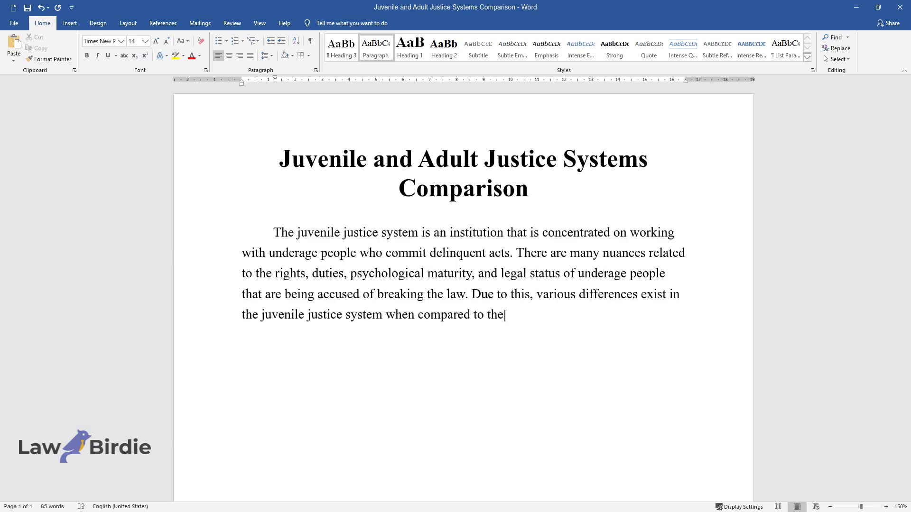
{"action": "type", "text": " adult one. Nevertheless, even tho"}
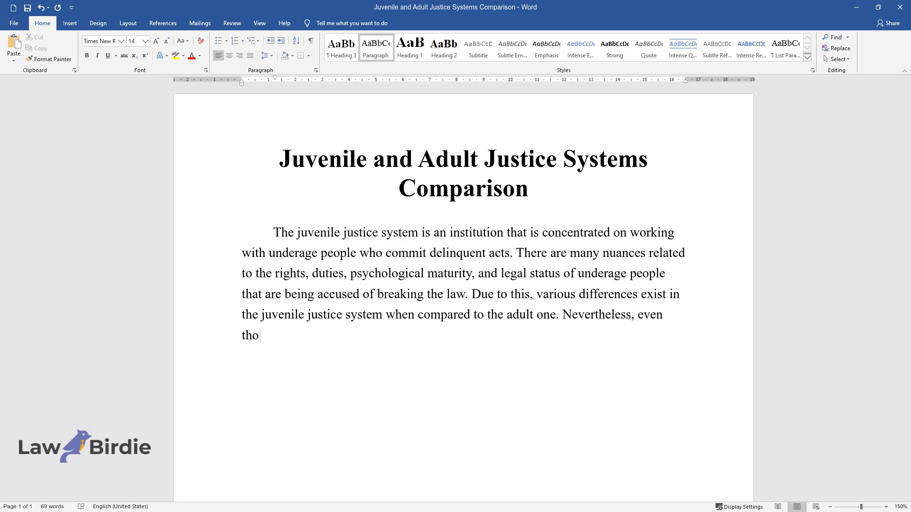
{"action": "type", "text": "ugh they differ in many aspects, t"}
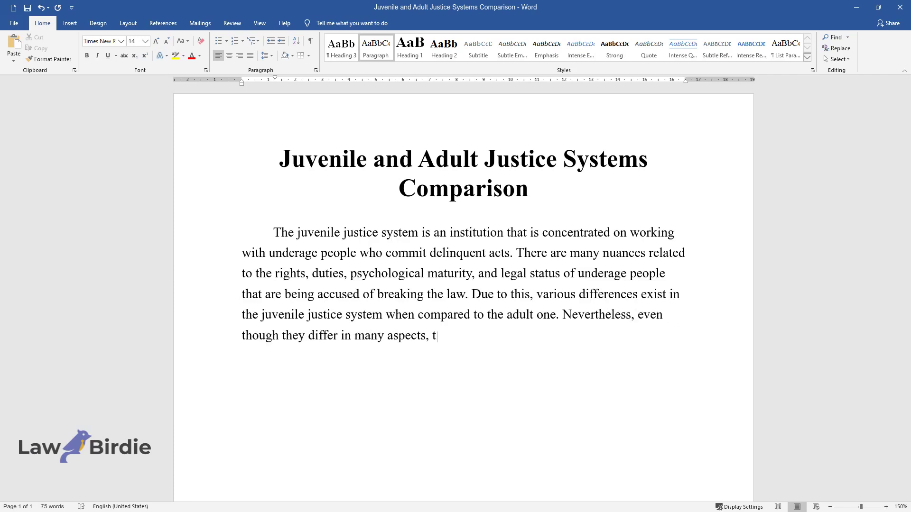
{"action": "type", "text": "here are similarities as well, and"}
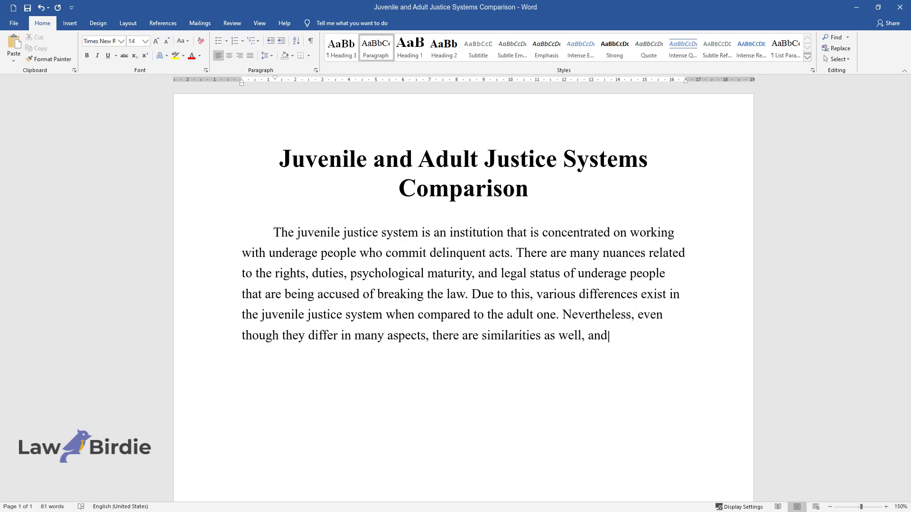
{"action": "type", "text": " a specific basis exists for these"}
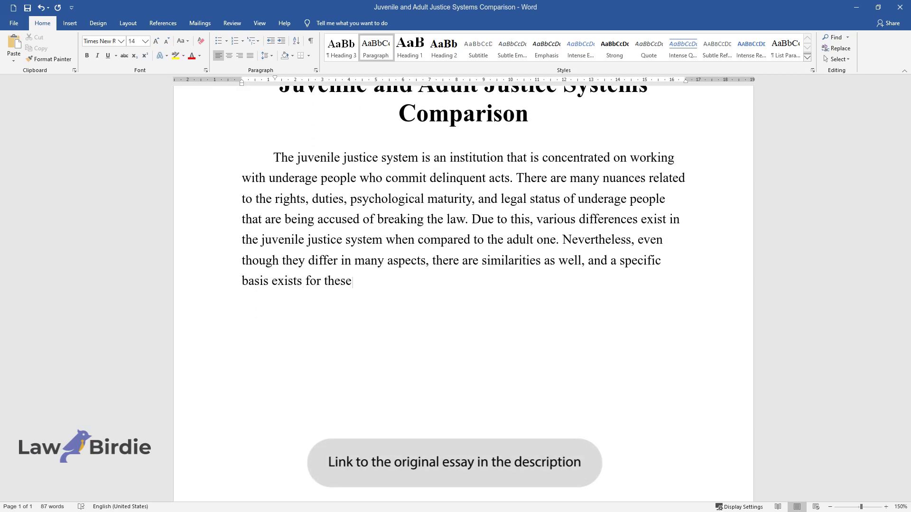
{"action": "type", "text": " similarities and differences to exist."}
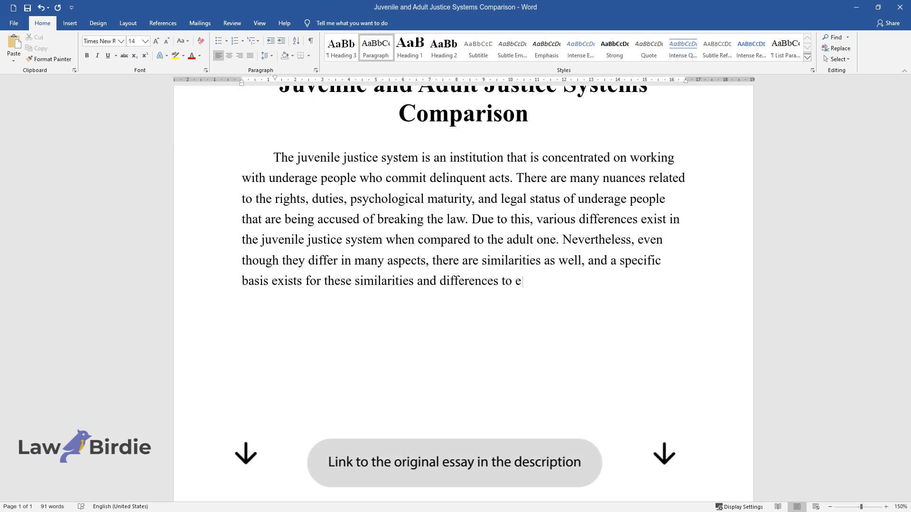
{"action": "key", "text": "Return"}
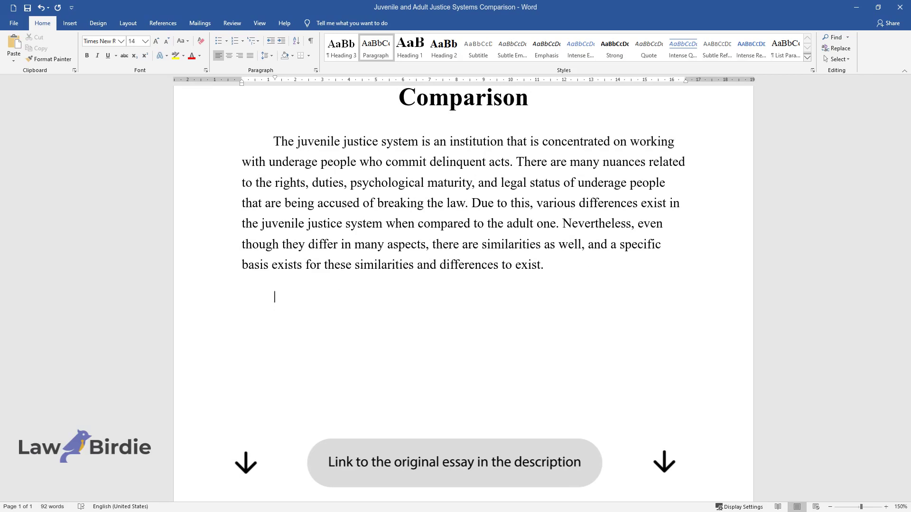
Step: Write the paragraph 'One of the primary differences…' through 'what should be done next'
{"action": "type", "text": "One of the primary differences bet"}
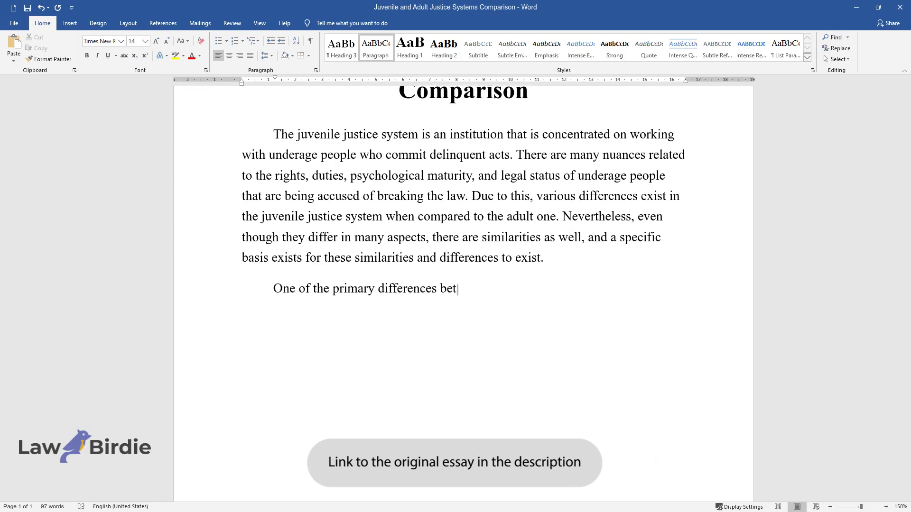
{"action": "type", "text": "ween systems lies in the terms app"}
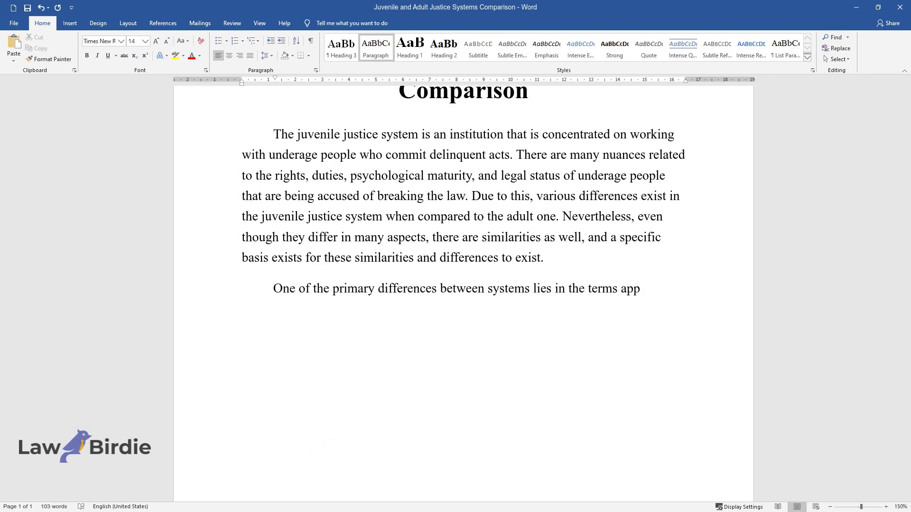
{"action": "type", "text": "lied to them. Adul"}
{"action": "type", "text": "ts are convicted "}
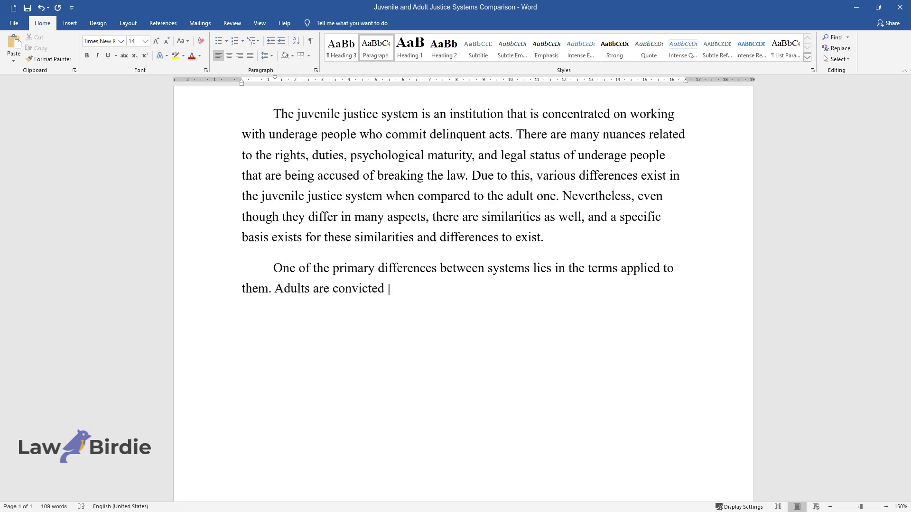
{"action": "type", "text": "of crimes, whereas underage people"}
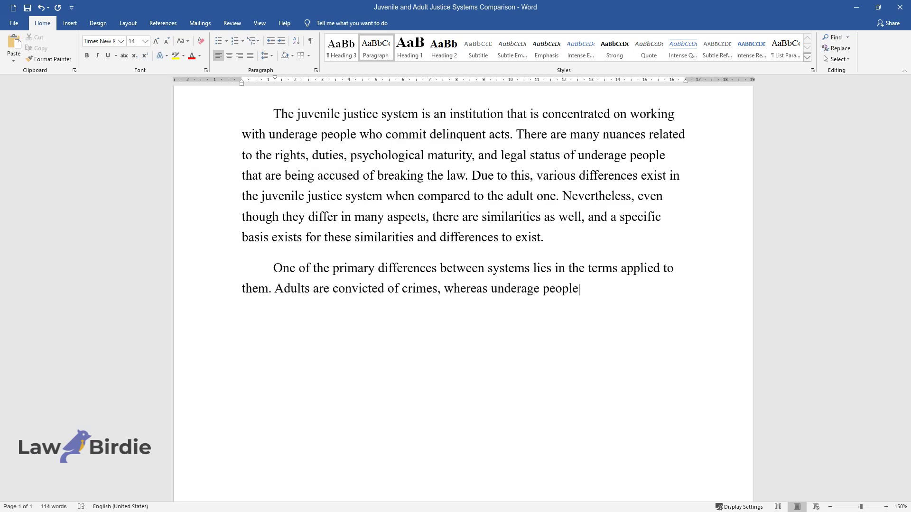
{"action": "type", "text": " are prosecuted for delinquent beha"}
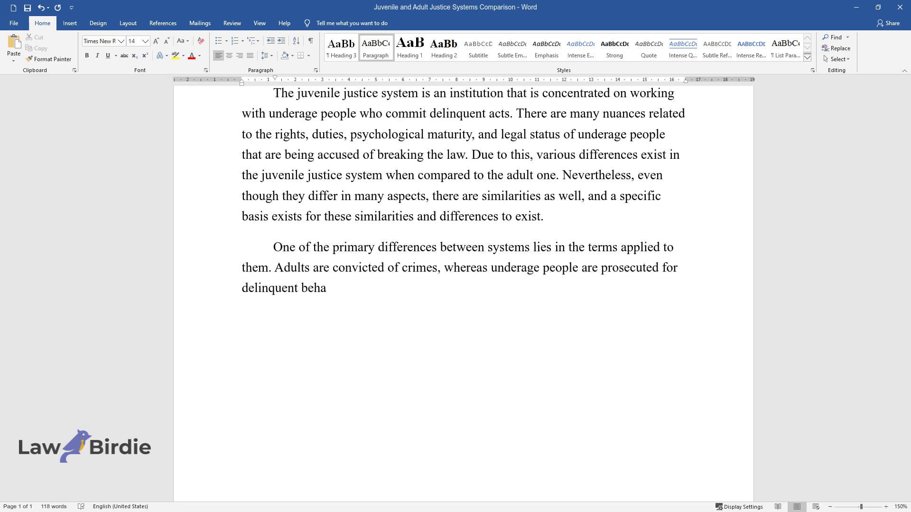
{"action": "type", "text": "vior. If the delinquent activities"}
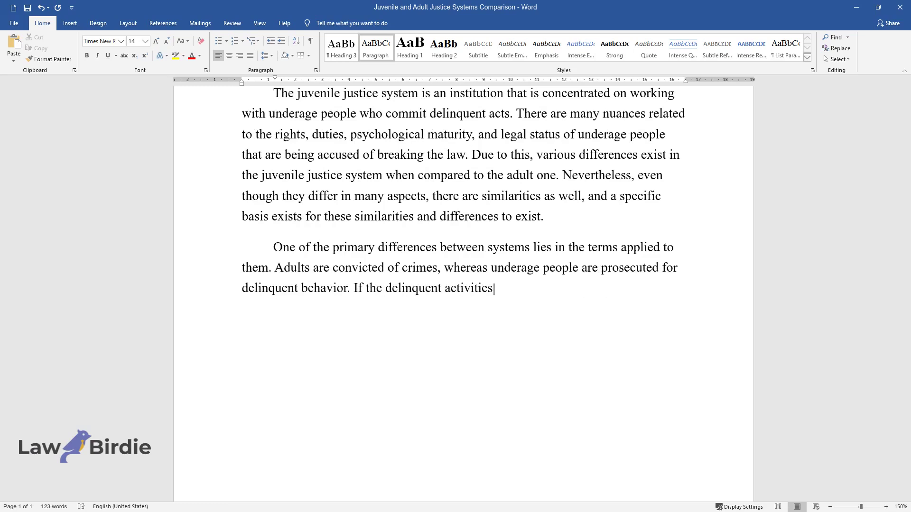
{"action": "type", "text": " are very serious, such as murder o"}
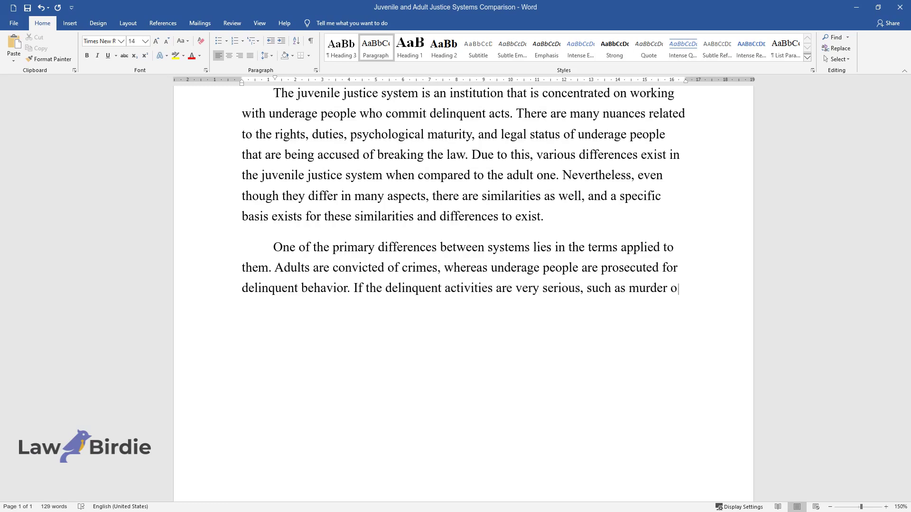
{"action": "type", "text": "r other violent offenses, the just"}
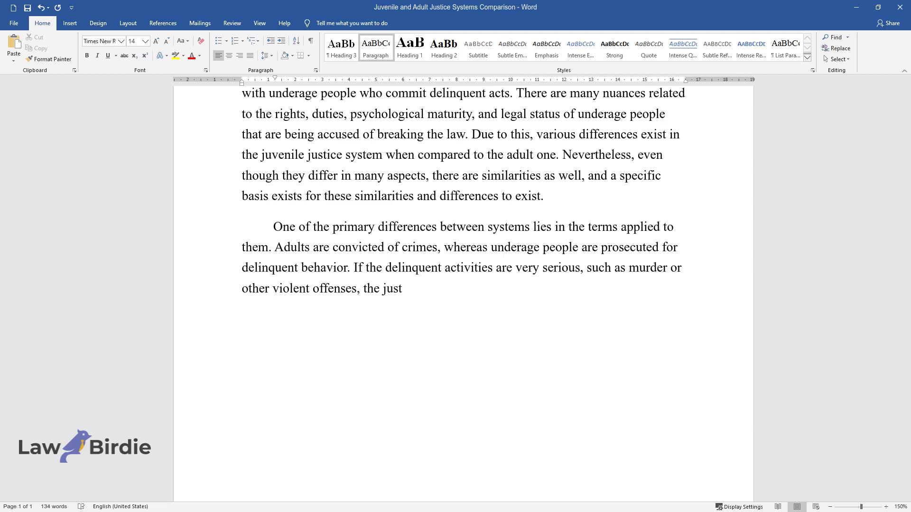
{"action": "type", "text": "ice system may elect to prosecute t"}
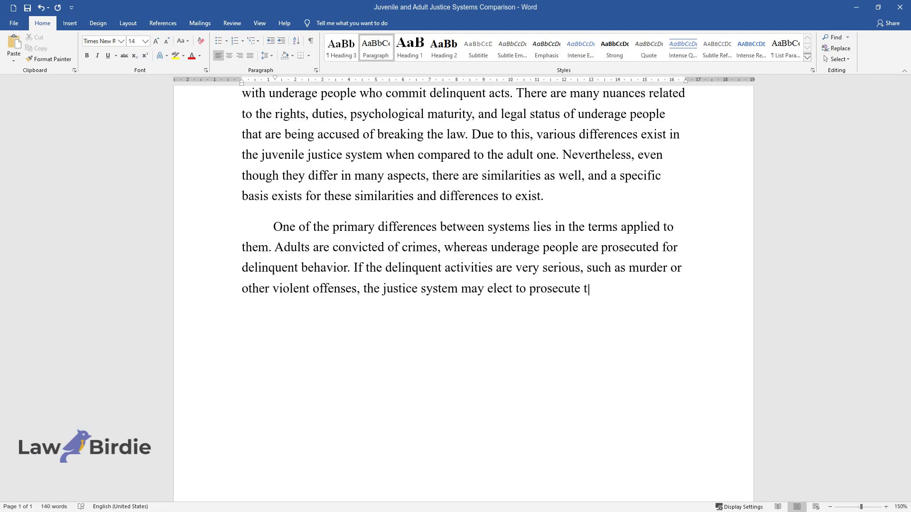
{"action": "type", "text": "he minor as an adult, and in this "}
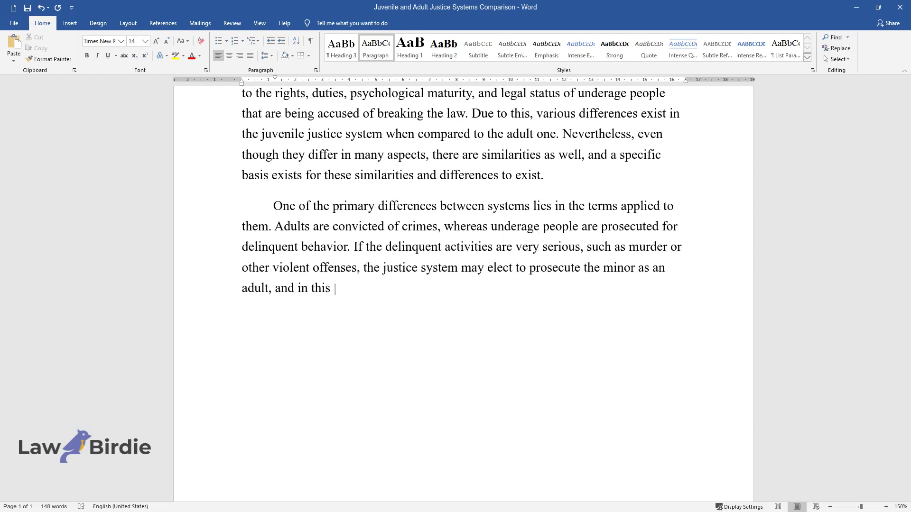
{"action": "type", "text": "case, they will be tried in the usual adult criminal justice"}
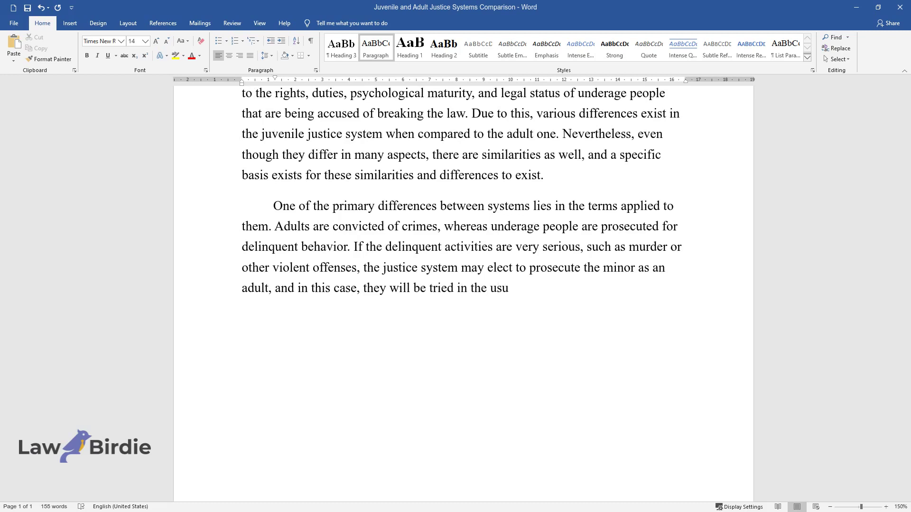
{"action": "type", "text": " system. Instead of a trial being p"}
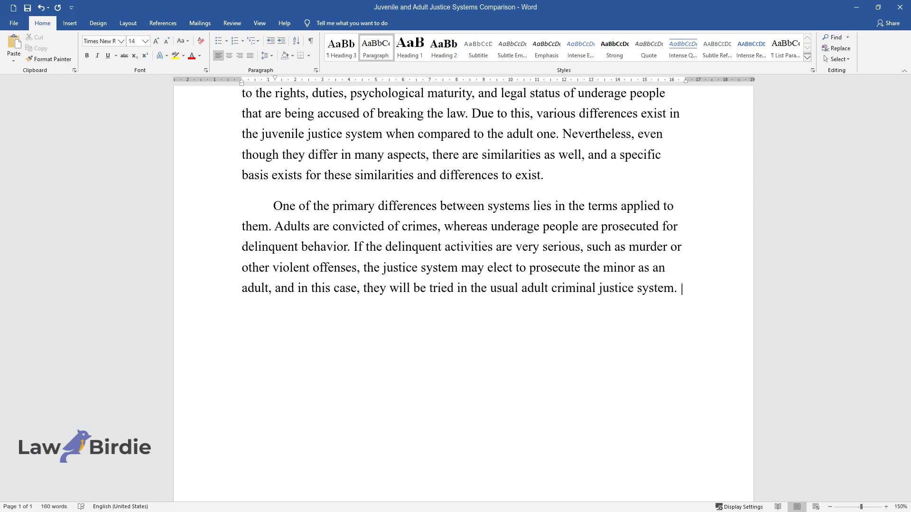
{"action": "type", "text": "ublic and"}
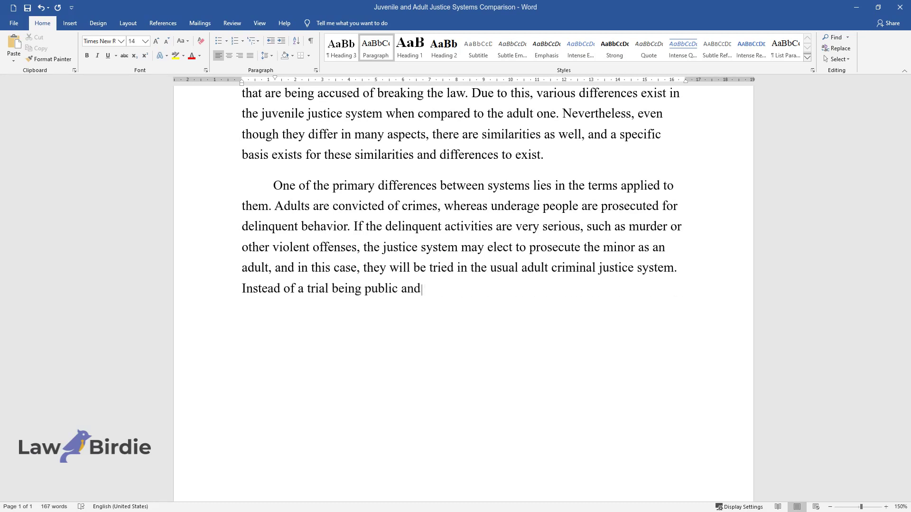
{"action": "type", "text": " engaging a jury, juveniles are ju"}
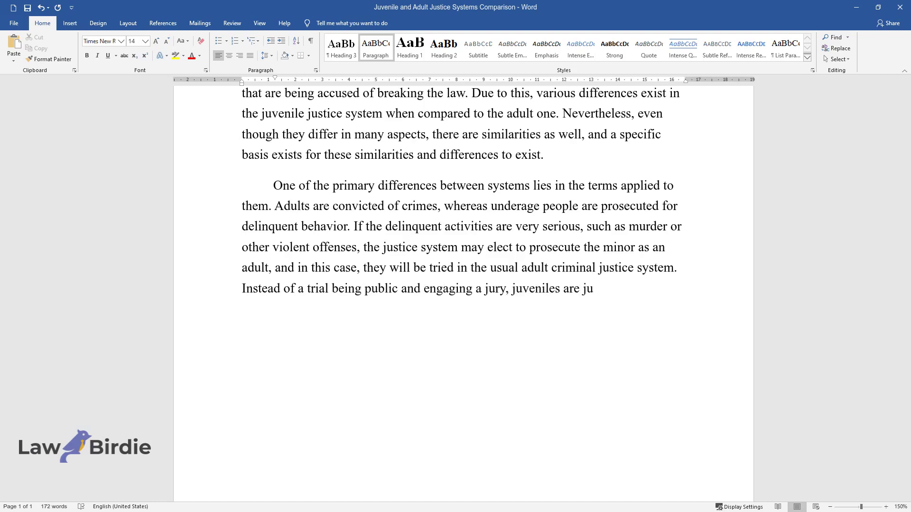
{"action": "type", "text": "dged in what is known as an adjudic"}
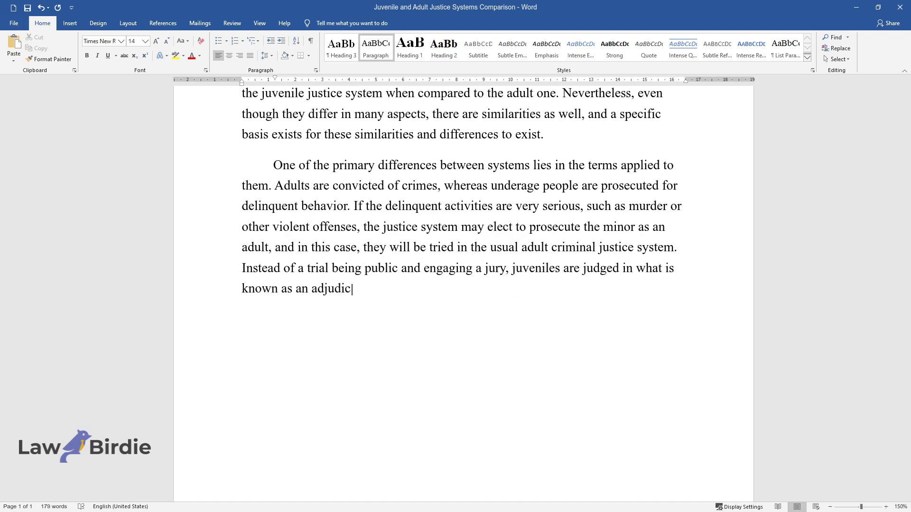
{"action": "type", "text": "ation hearing. During that type of"}
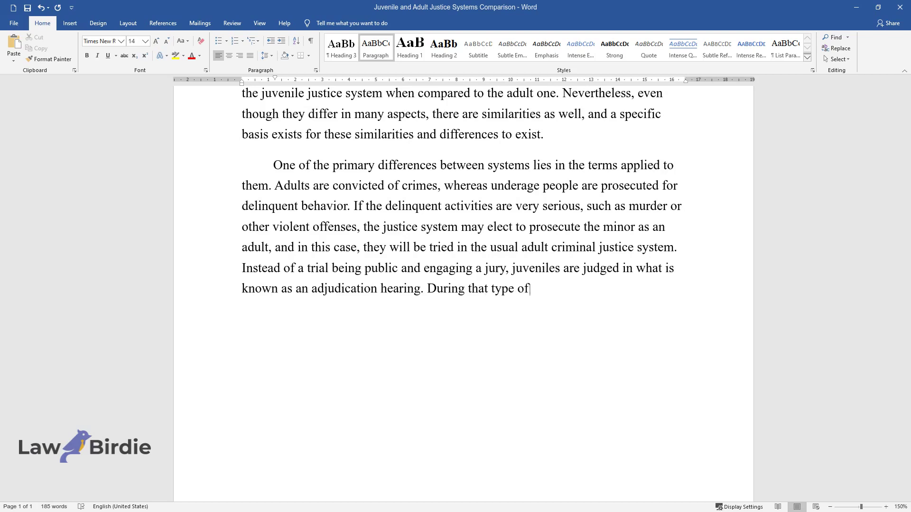
{"action": "type", "text": " hearing, a judge considers all of "}
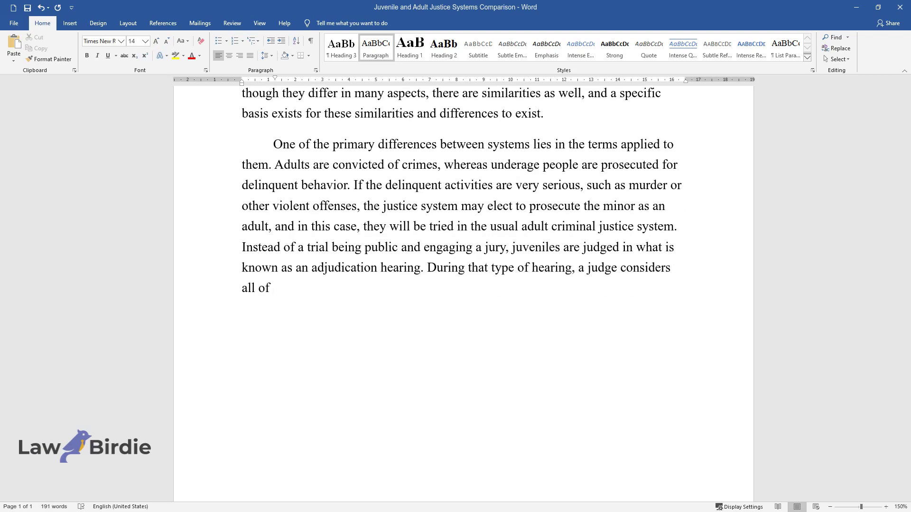
{"action": "type", "text": "the evidence before deciding wheth"}
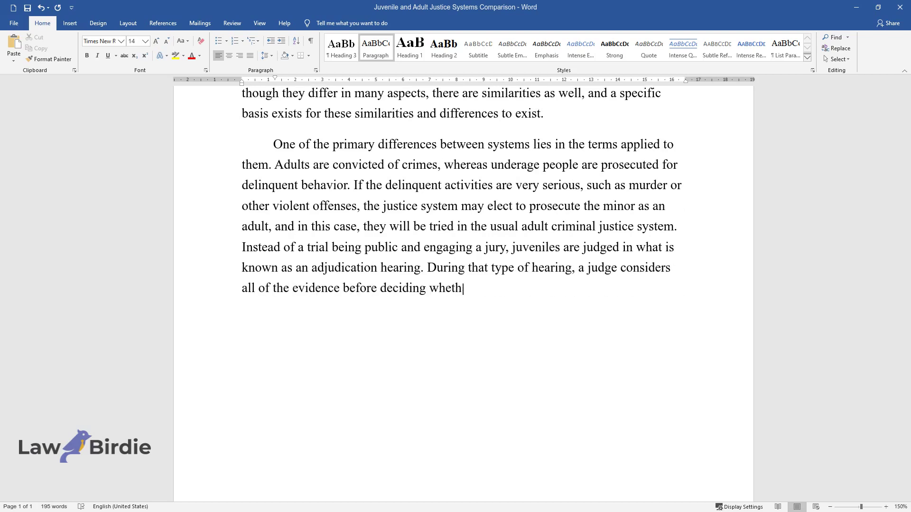
{"action": "type", "text": "er or not the juvenile is delinquen"}
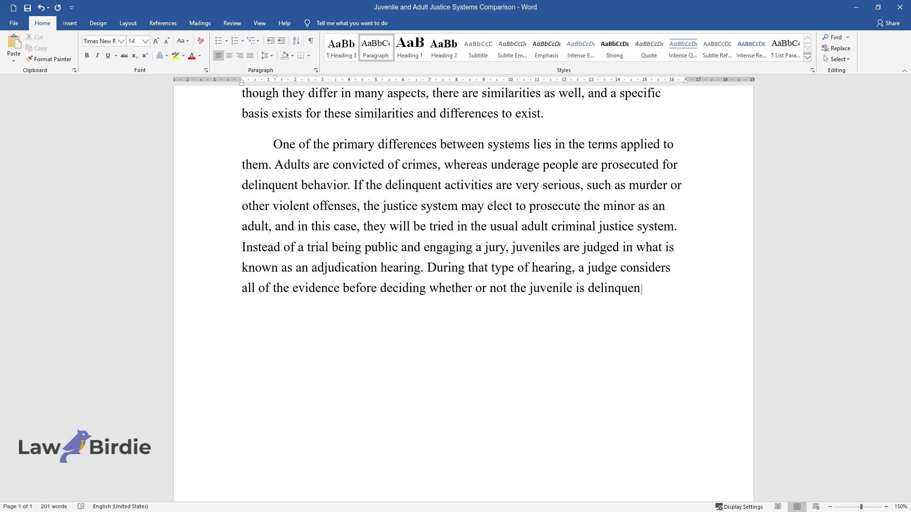
{"action": "type", "text": "t. If the judge deems that the min"}
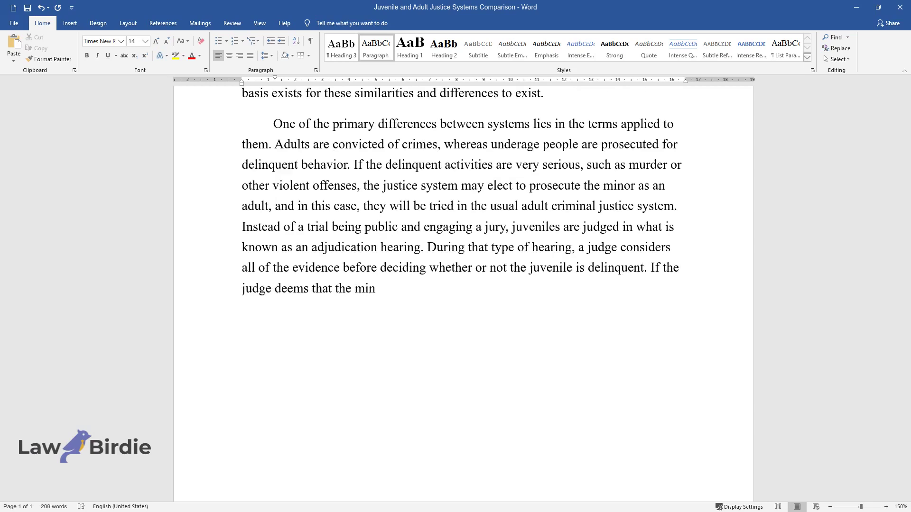
{"action": "type", "text": "or is delinquent, the judge must t"}
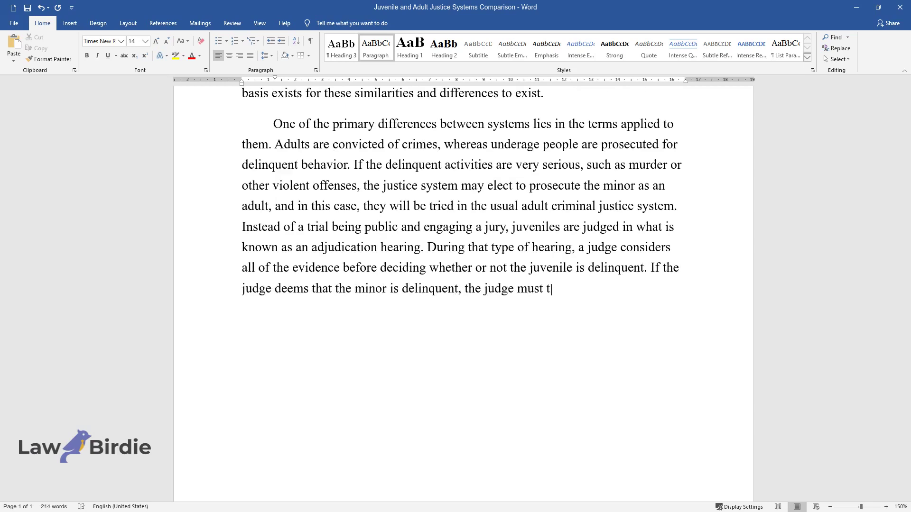
{"action": "type", "text": "hen decide what should be done next"}
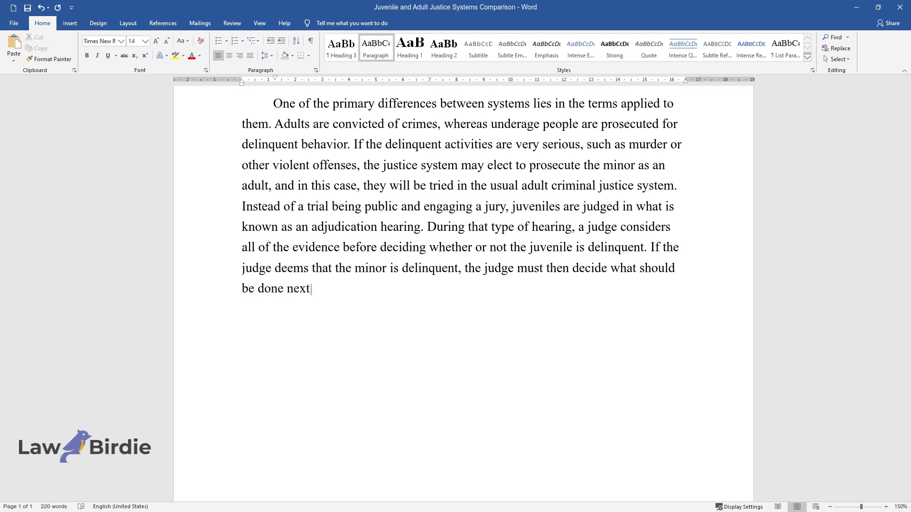
{"action": "type", "text": "."}
{"action": "key", "text": "Return"}
Step: Write the paragraph 'The purpose of the adult criminal justice system is to penalize…' on punishment versus rehabilitation
{"action": "type", "text": "The pu"}
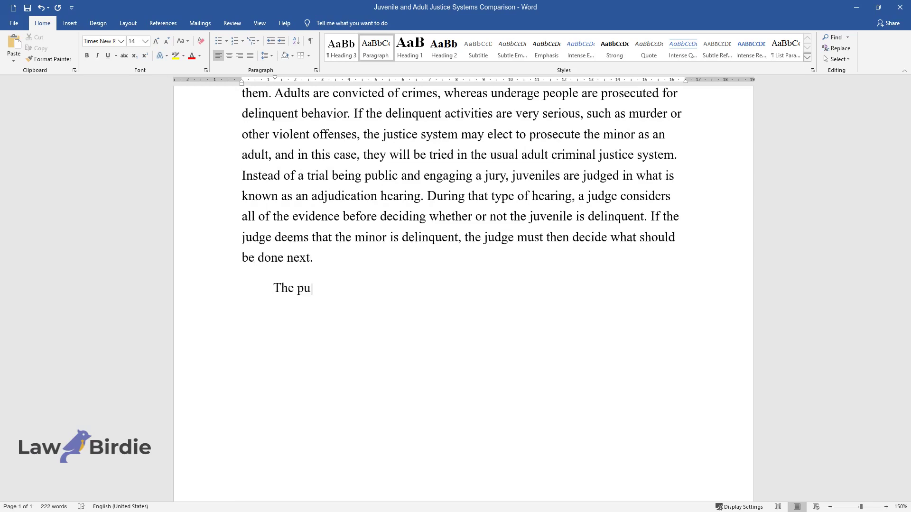
{"action": "type", "text": "rpose of the adult criminal justic"}
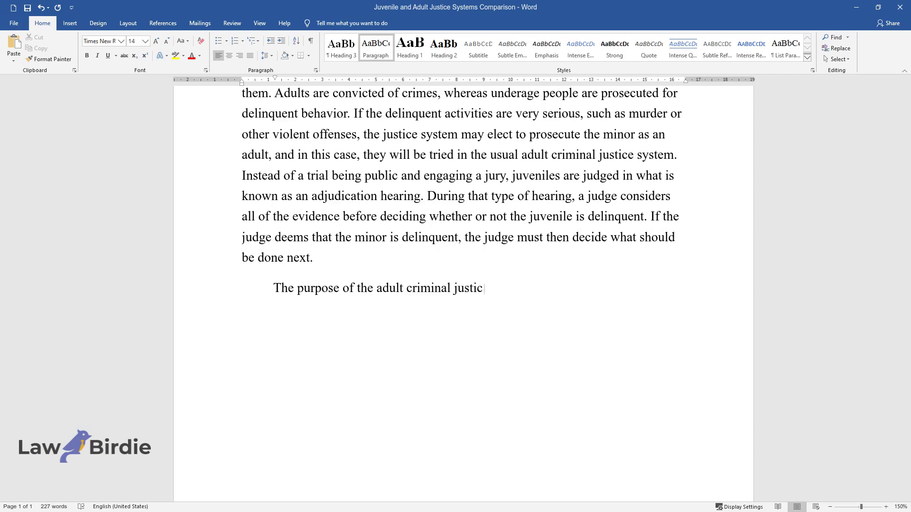
{"action": "type", "text": "e system is to penalize, but the ob"}
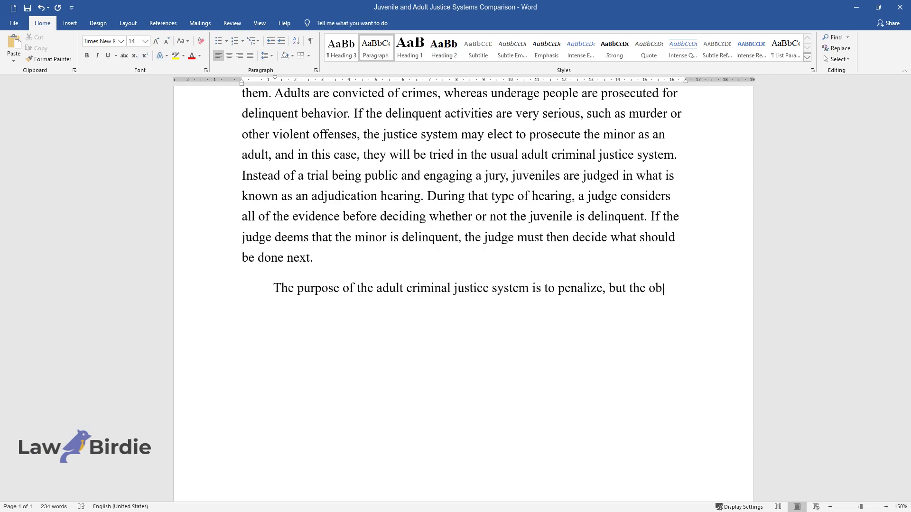
{"action": "type", "text": "jective of the juvenile justice sy"}
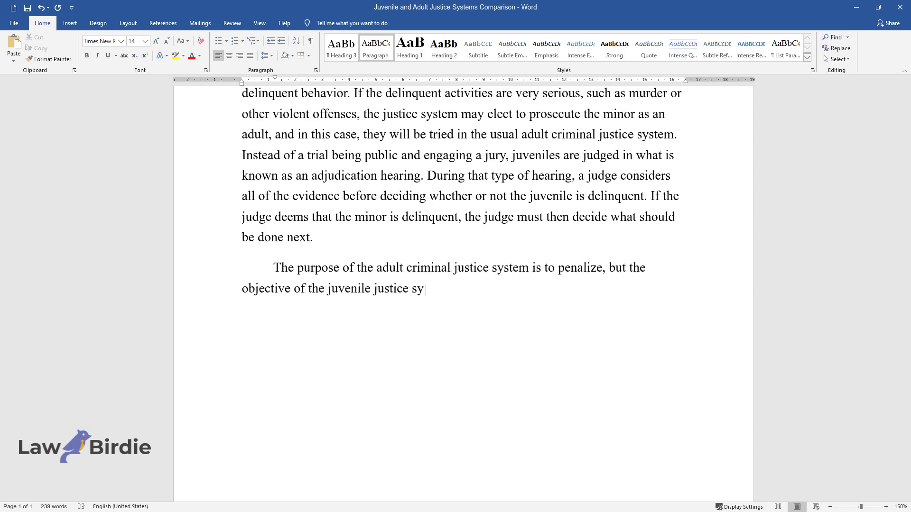
{"action": "type", "text": "stem is to rehabilitate and do what"}
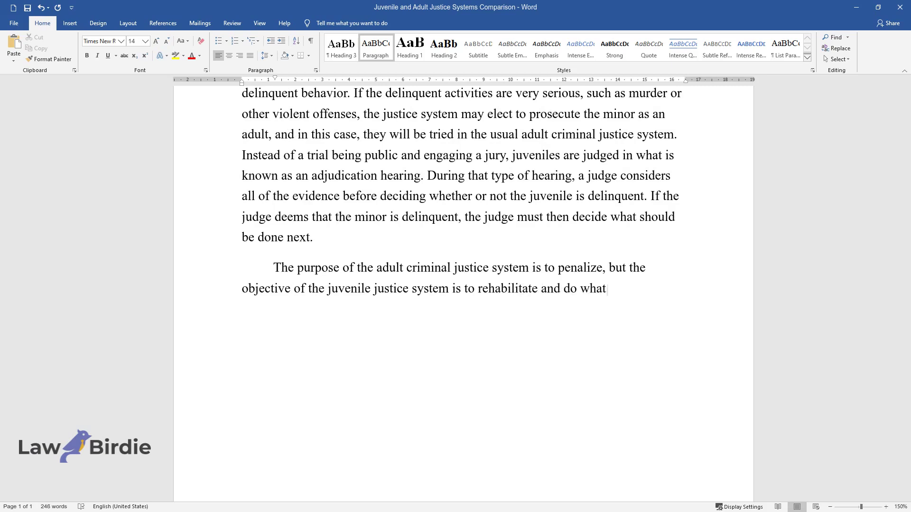
{"action": "type", "text": " is best for the youngste"}
{"action": "type", "text": "r. As a r"}
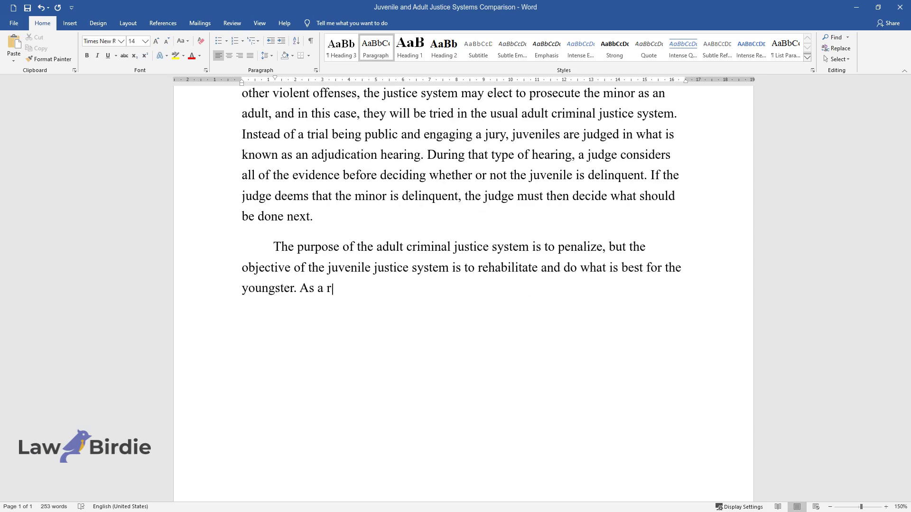
{"action": "type", "text": "esult, several alternative sentenci"}
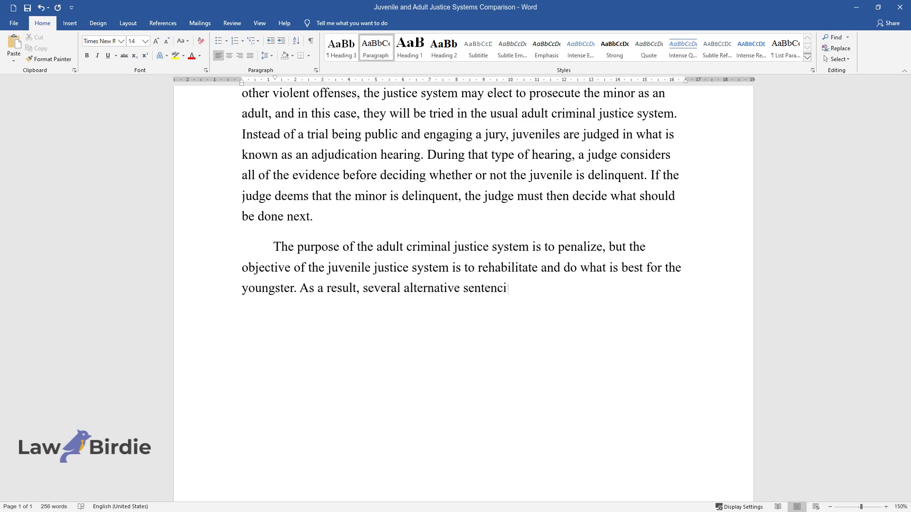
{"action": "type", "text": "ng models are employed to keep min"}
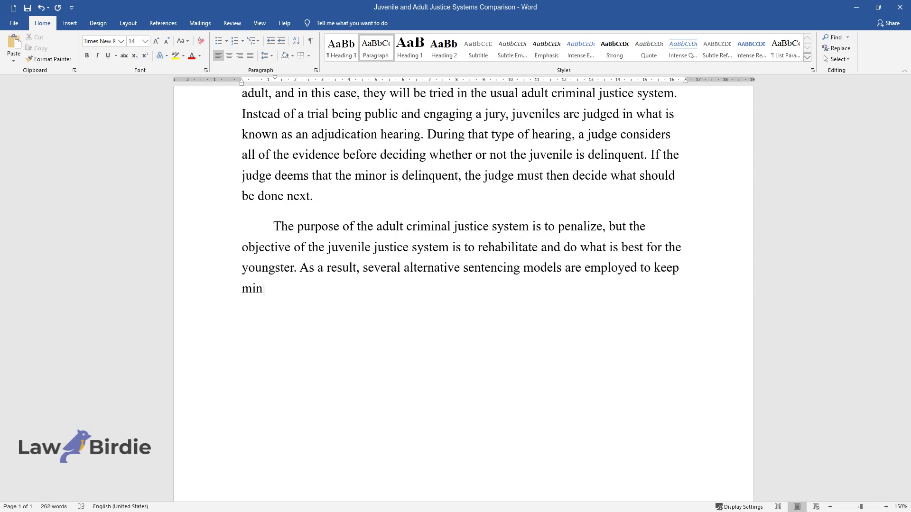
{"action": "type", "text": "ors out of prison. Diversionary pro"}
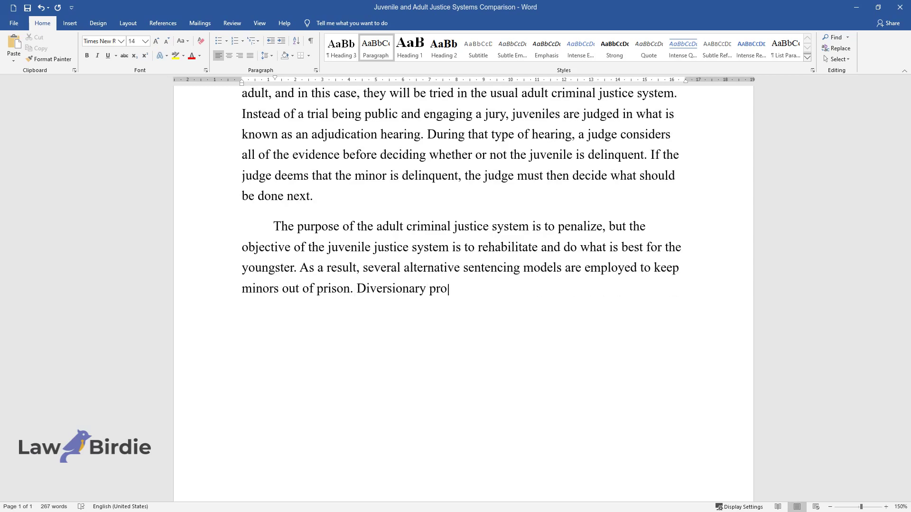
{"action": "type", "text": "grams, probation, and parole are s"}
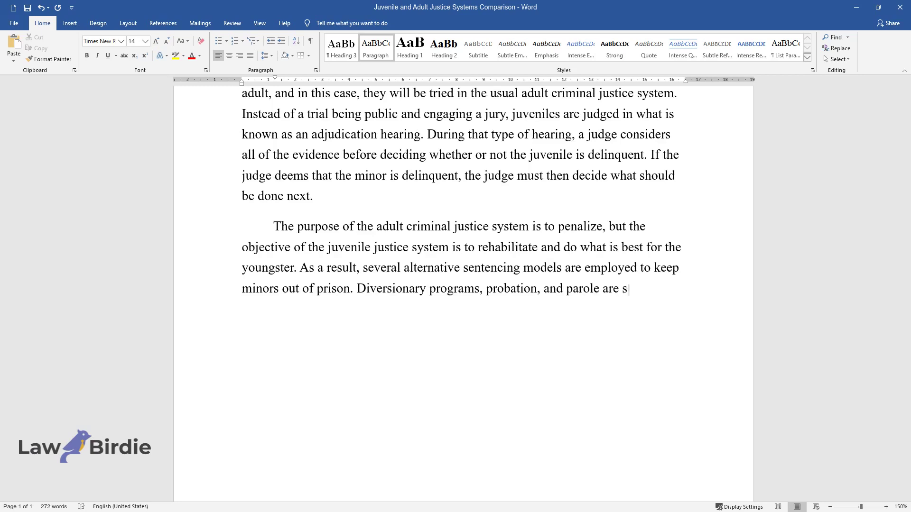
{"action": "type", "text": "ome of the options available. Court"}
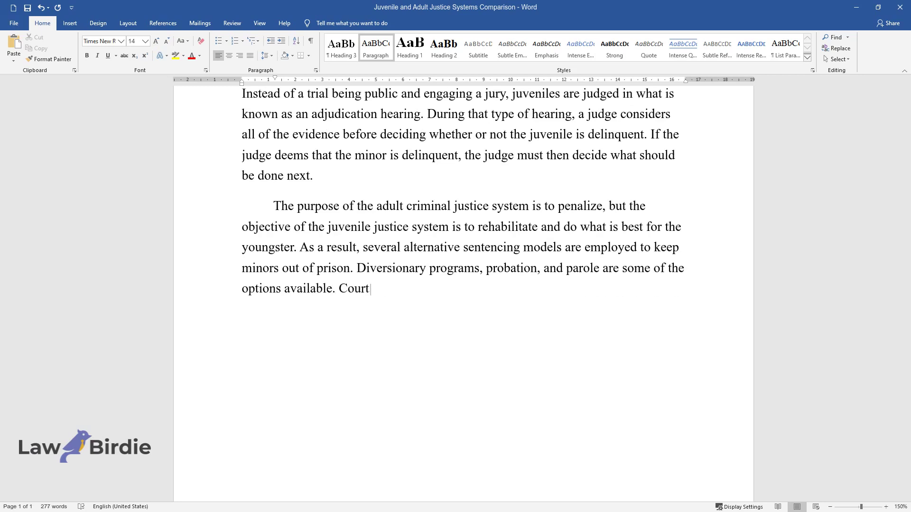
{"action": "type", "text": "s in the adult criminal justice sy"}
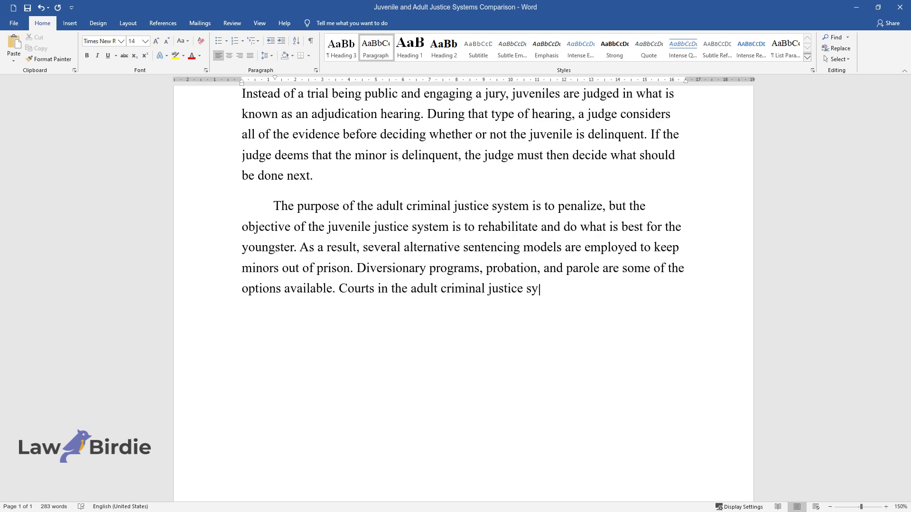
{"action": "type", "text": "stem are more formal, whereas courts in the juvenile"}
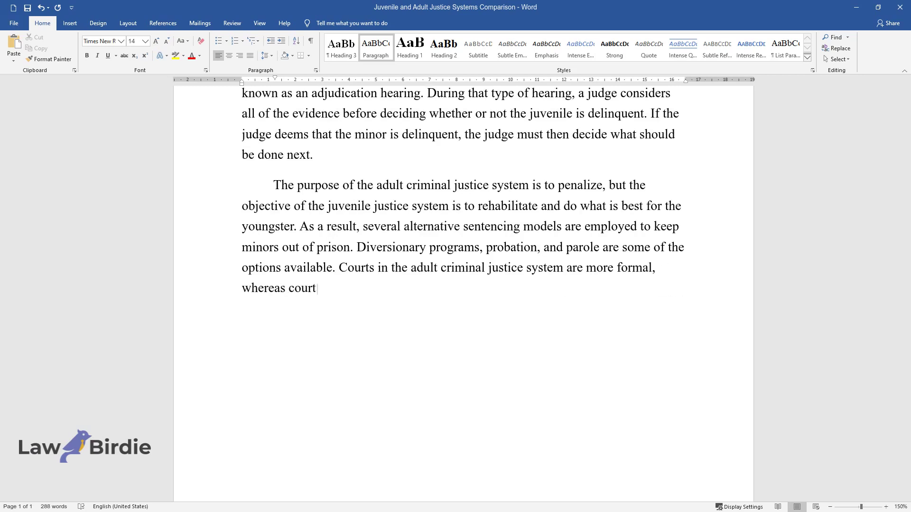
{"action": "type", "text": " criminal justice"}
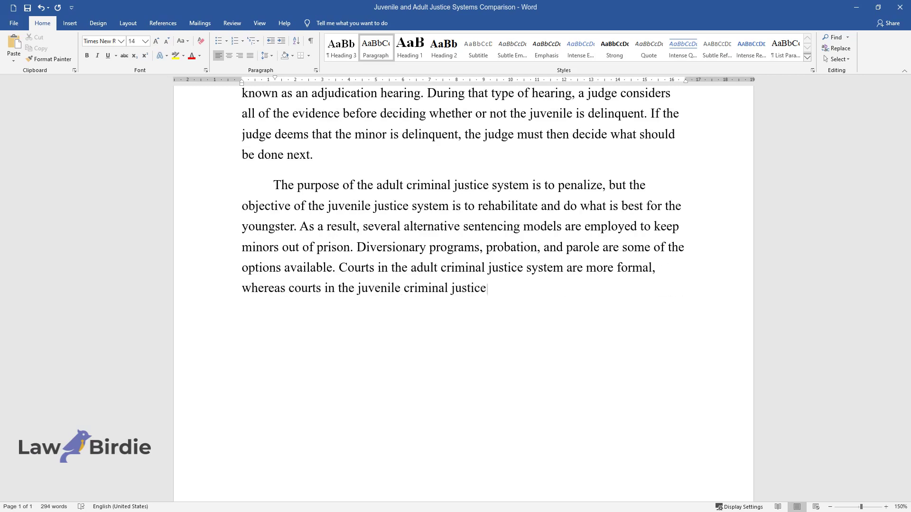
{"action": "type", "text": " system are more informal. Moreover"}
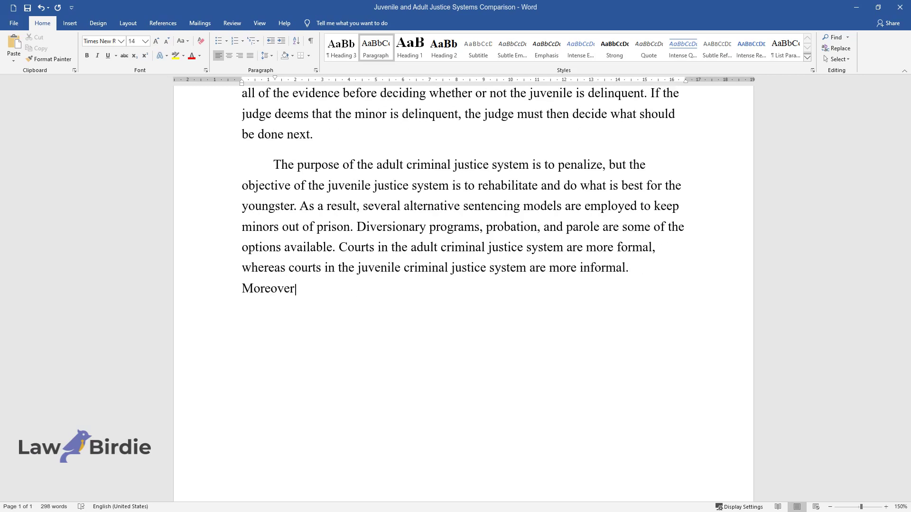
{"action": "type", "text": ", in the juvenile justice system, "}
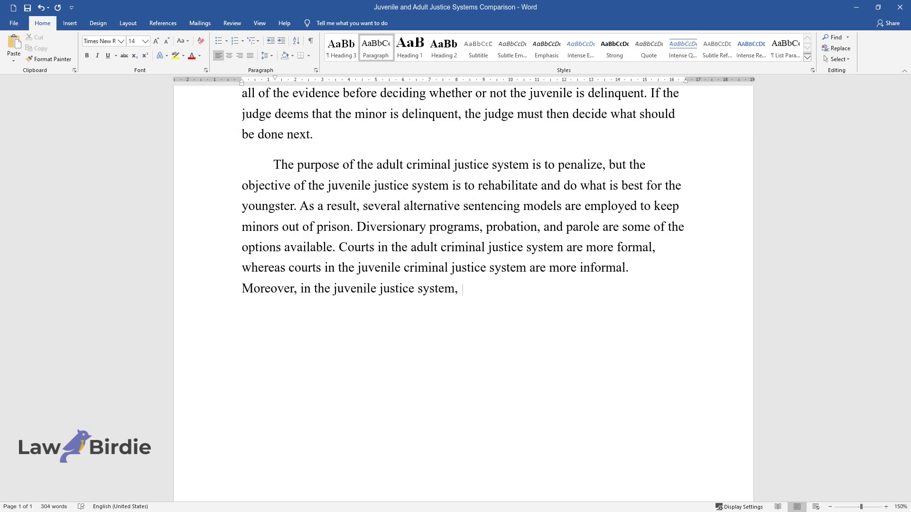
{"action": "type", "text": "the standards controlling evidence"}
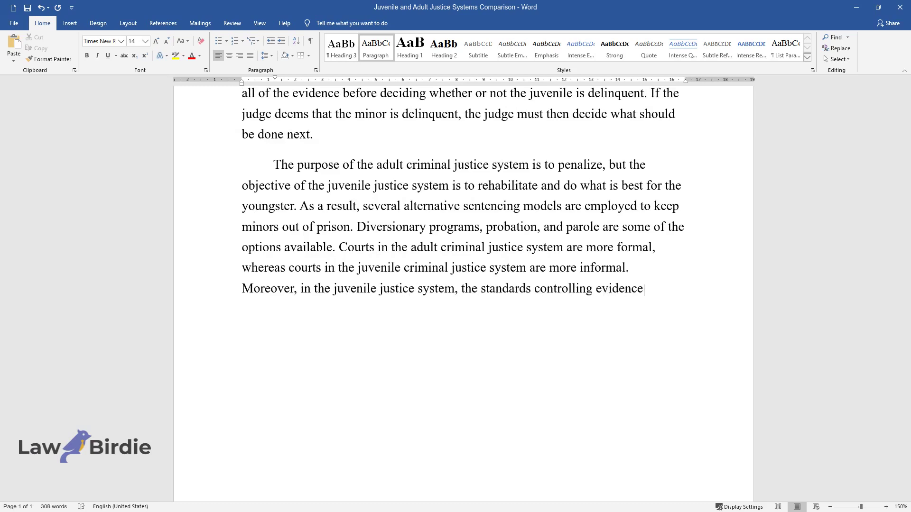
{"action": "type", "text": " admission are more lenient. To sum"}
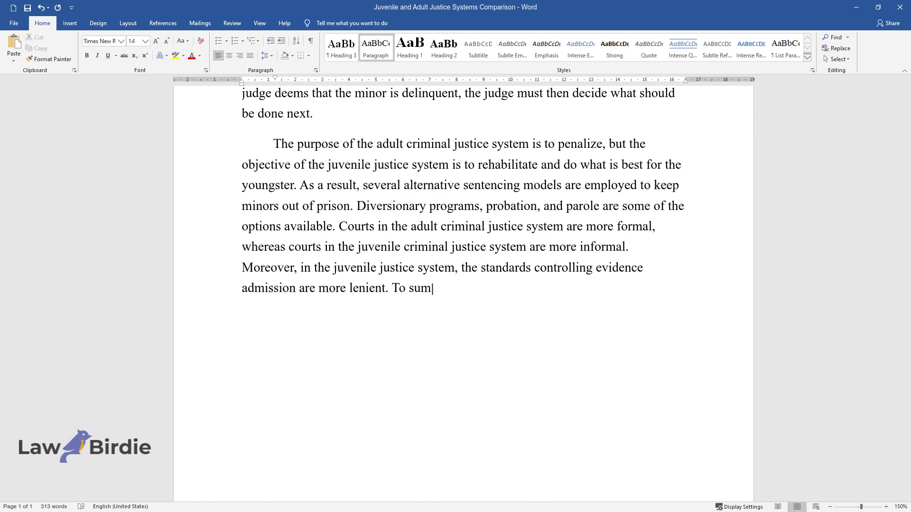
{"action": "type", "text": "marize, the primary difference is "}
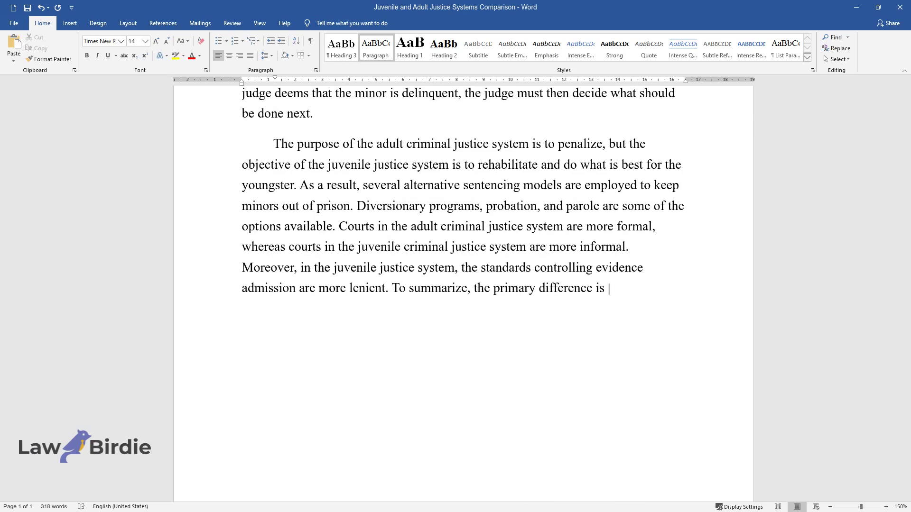
{"action": "type", "text": "that juveniles are tried to be chan"}
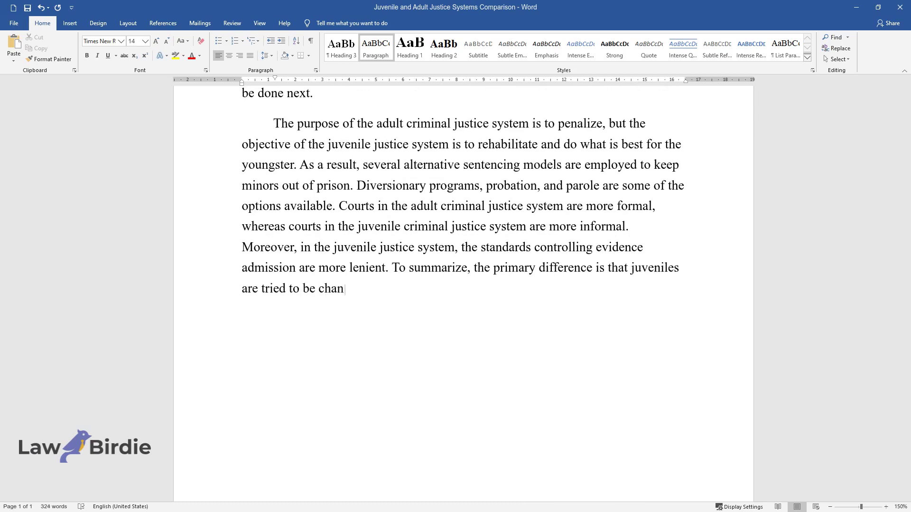
{"action": "type", "text": "ged and corrected in their behavio"}
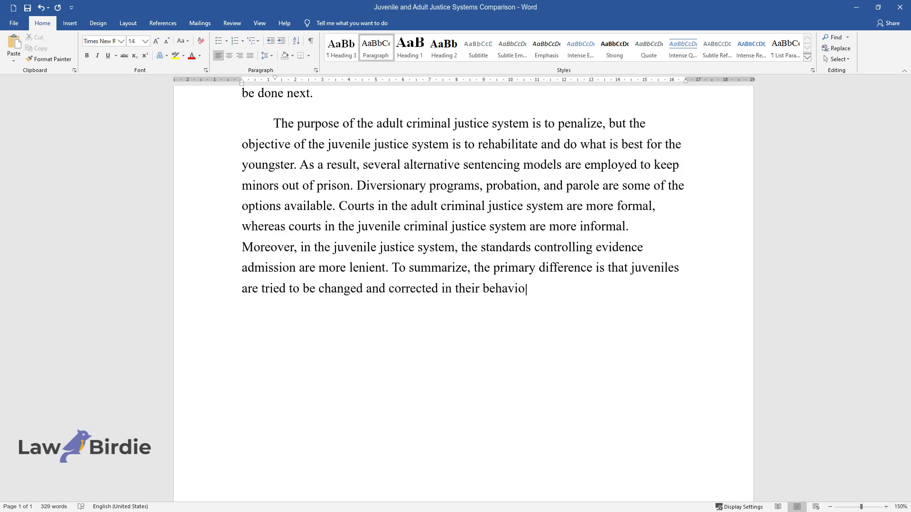
{"action": "type", "text": "r, whereas adults are intended to be punished for illegal ac"}
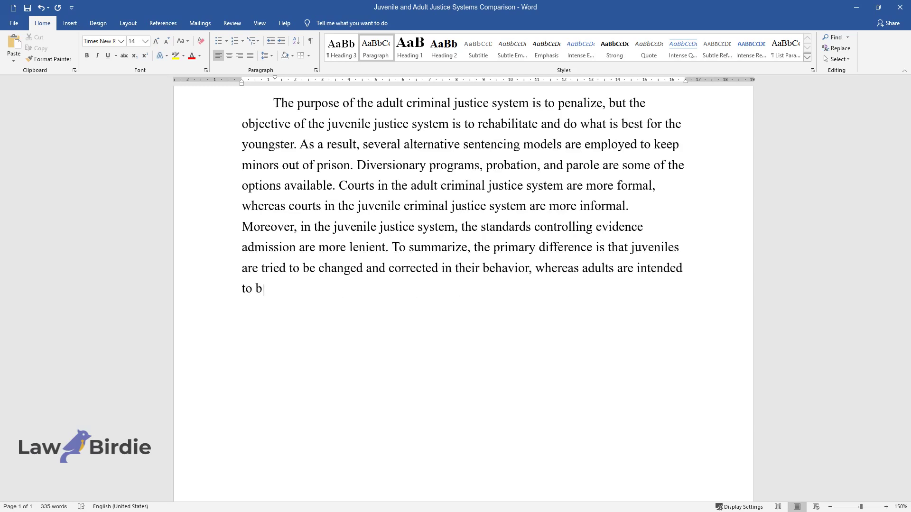
{"action": "type", "text": "tions."}
{"action": "key", "text": "Return"}
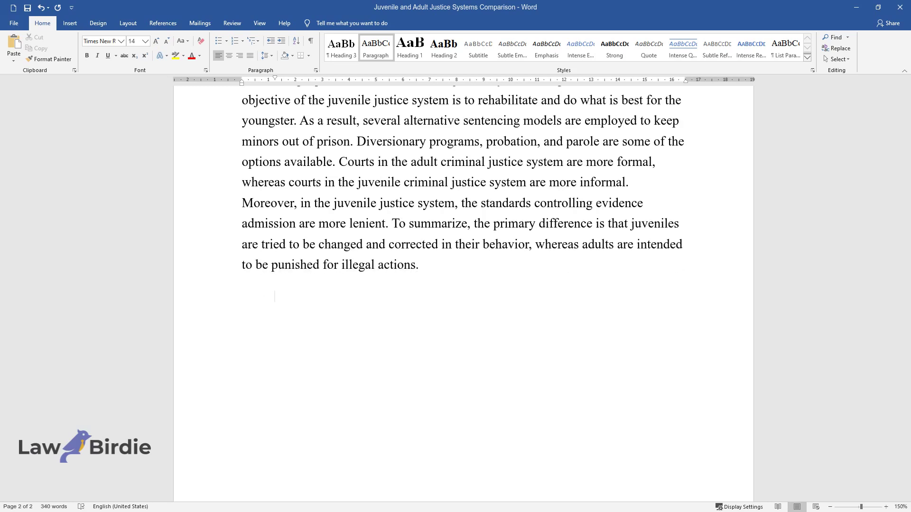
Step: Write the similarities paragraph 'Nevertheless, there are many similarities…' ending 'signed and carefully examined.'
{"action": "type", "text": "Nevertheless,"}
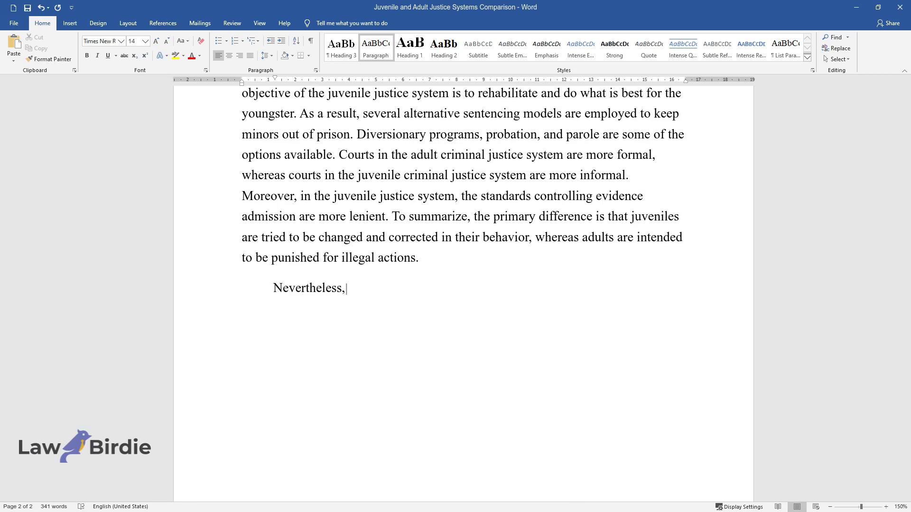
{"action": "type", "text": " there are many similarities betwe"}
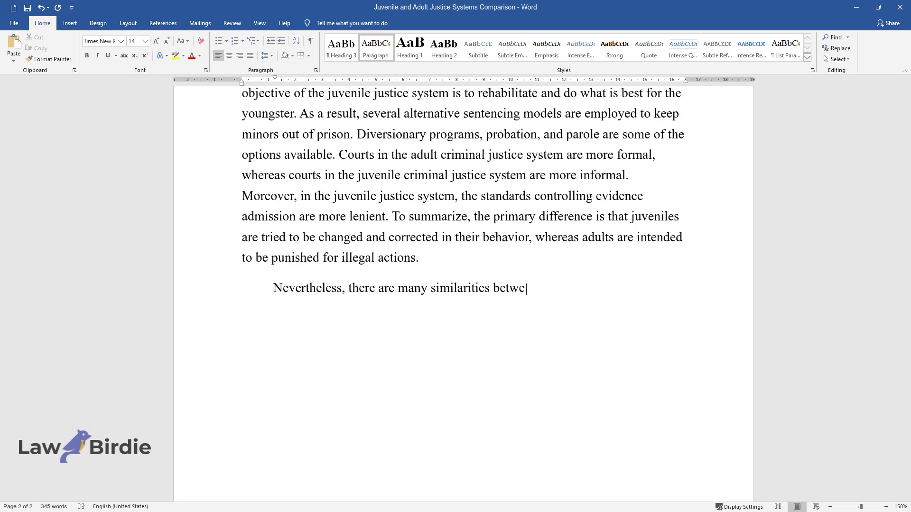
{"action": "type", "text": "en adult and juvenile justice systems. Both an adult"}
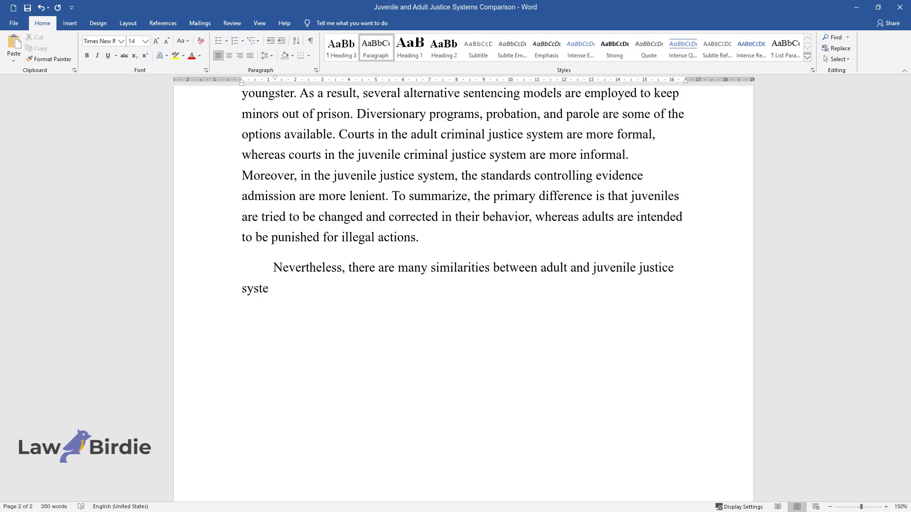
{"action": "type", "text": " and a juvenile h"}
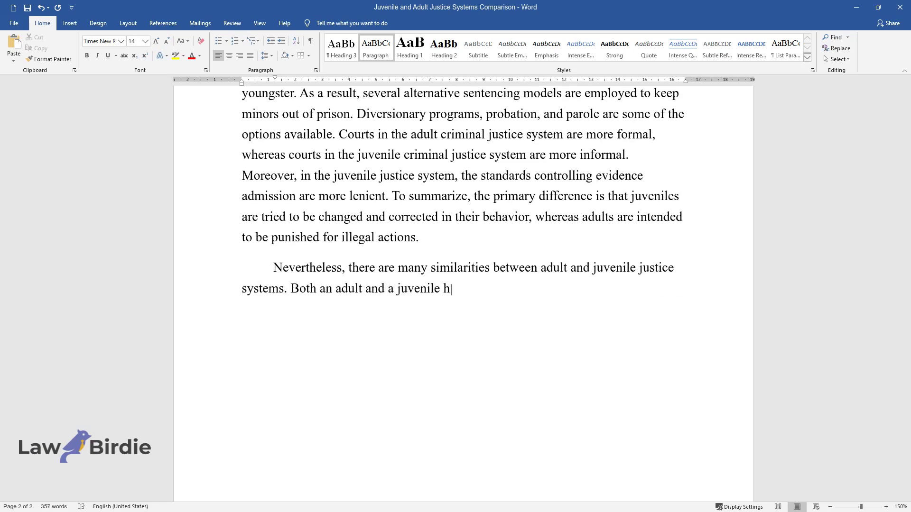
{"action": "type", "text": "ave a right to an attorney, as it i"}
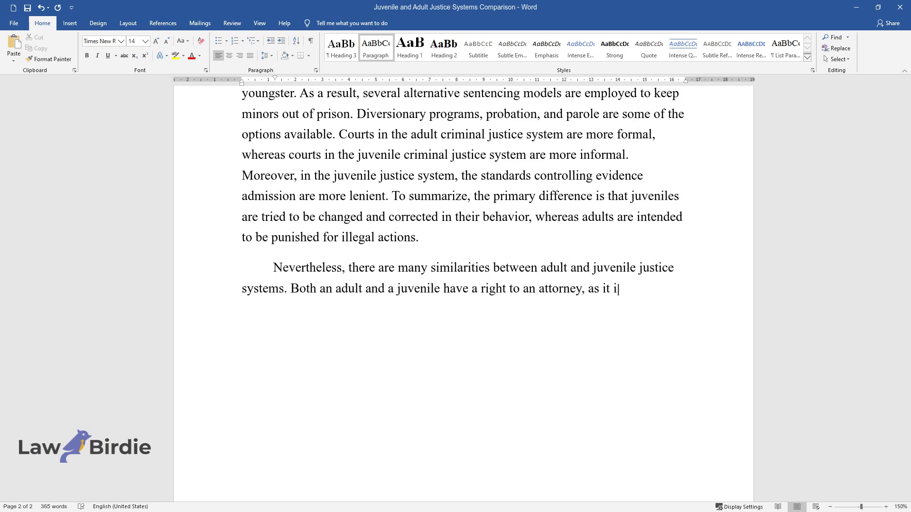
{"action": "type", "text": "s a basic right o"}
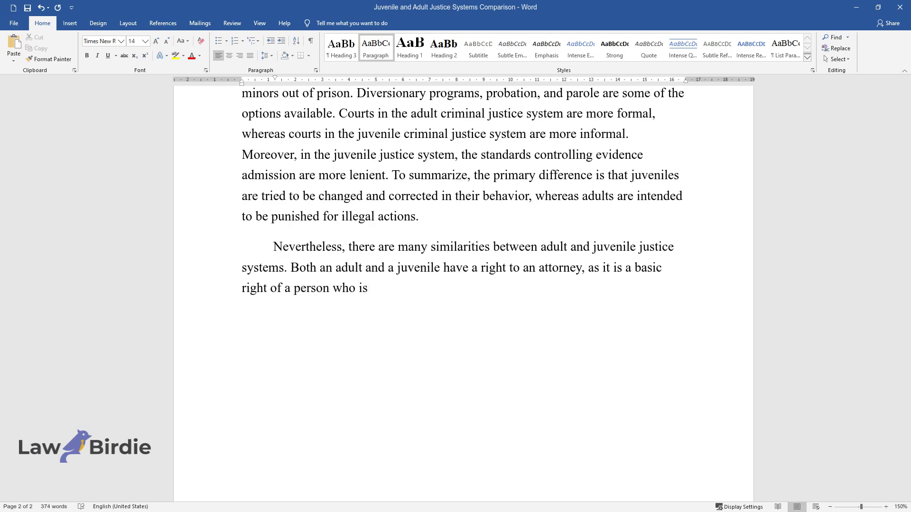
{"action": "type", "text": "f a person who is being judged. In any case, every "}
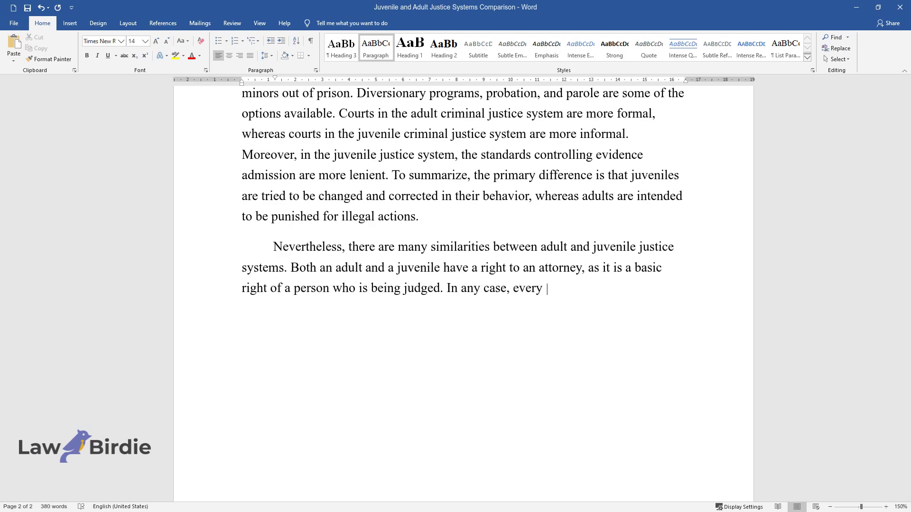
{"action": "type", "text": "person who is accused of breaking t"}
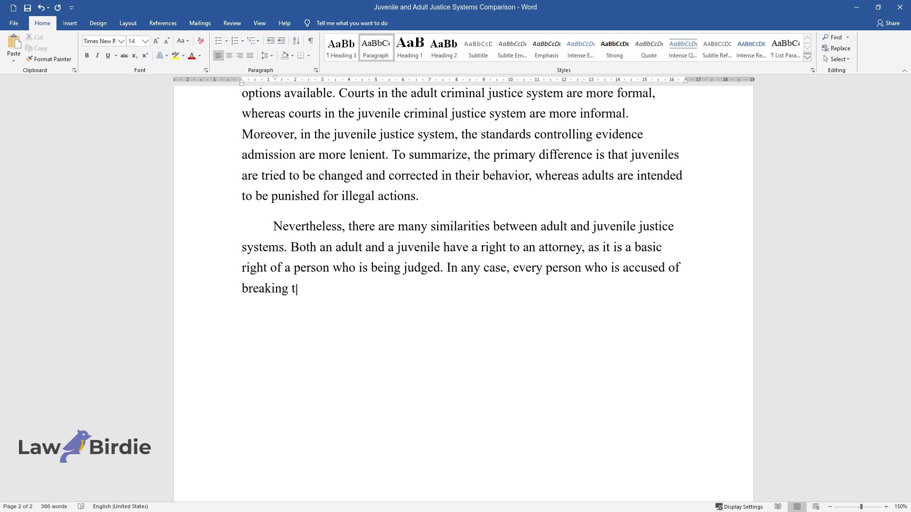
{"action": "type", "text": "he law is capable of having an att"}
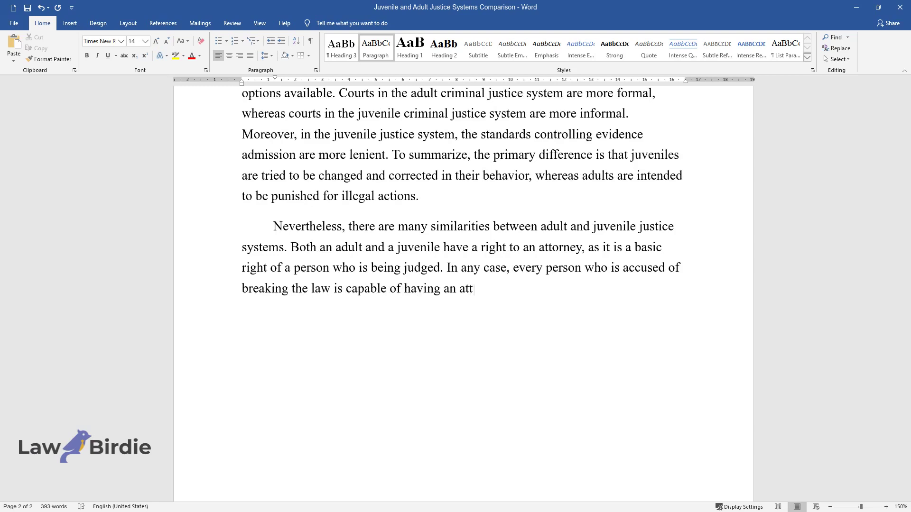
{"action": "type", "text": "orney who will defend their rights."}
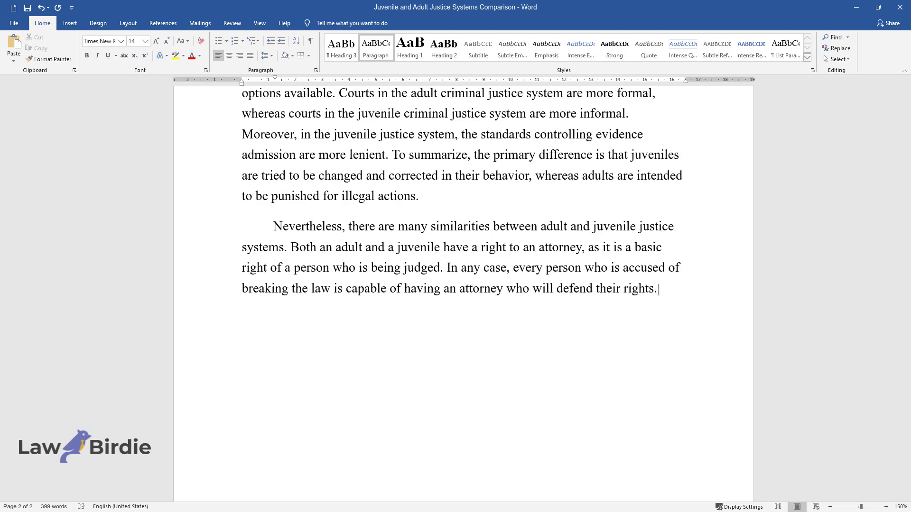
{"action": "type", "text": " As well as the adults, juveniles "}
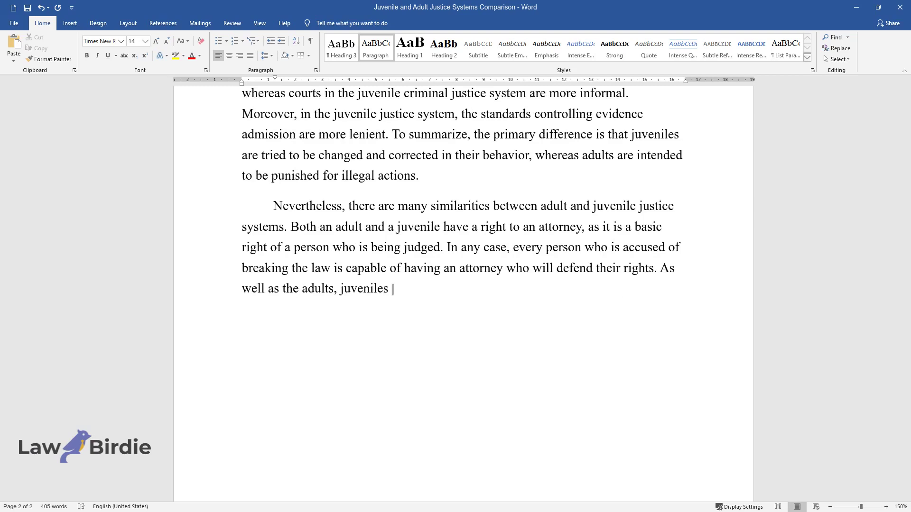
{"action": "type", "text": "and their defense have a right to confront and cross-examine the witn"}
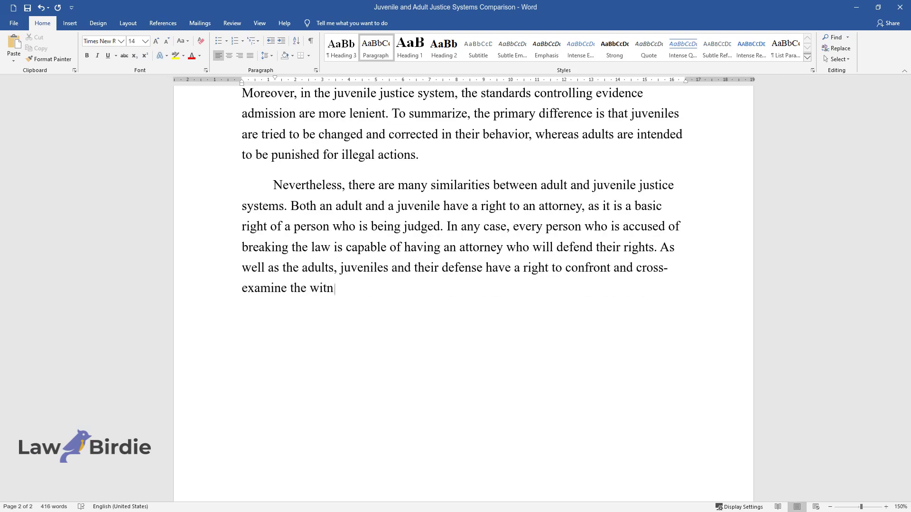
{"action": "type", "text": "esses against them. Another similar"}
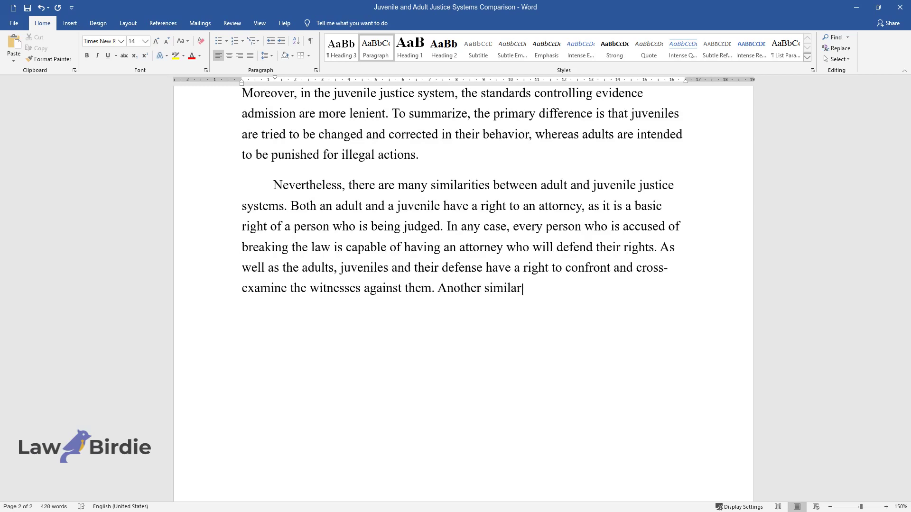
{"action": "type", "text": "ity is that juveniles have a right"}
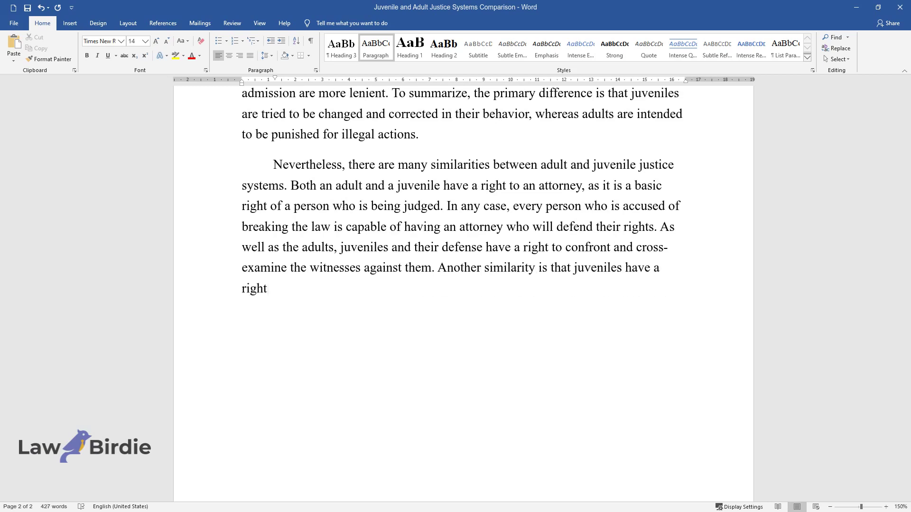
{"action": "type", "text": " not to incriminate themselves. One"}
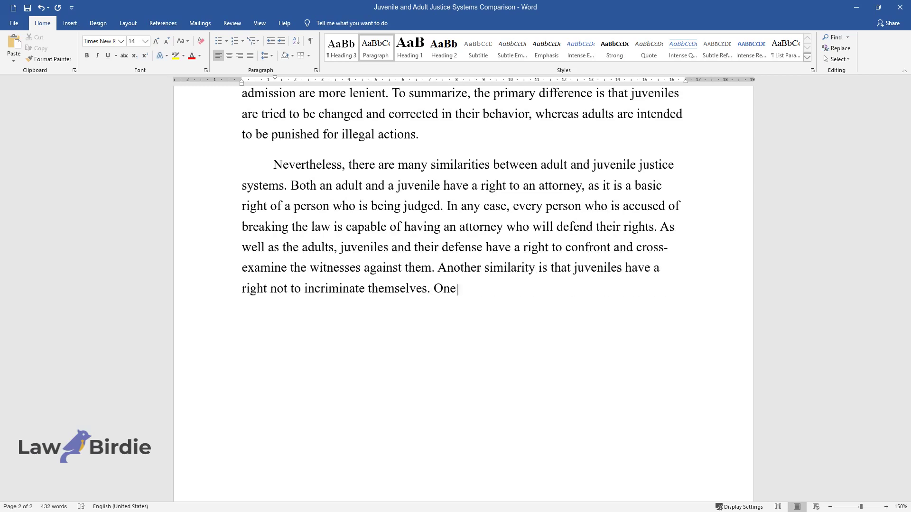
{"action": "type", "text": " of the most important aspects tha"}
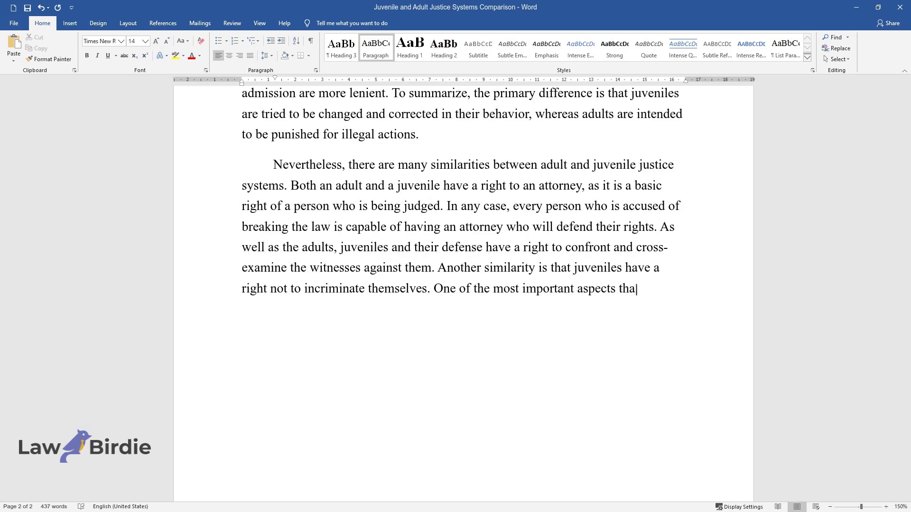
{"action": "type", "text": "t"}
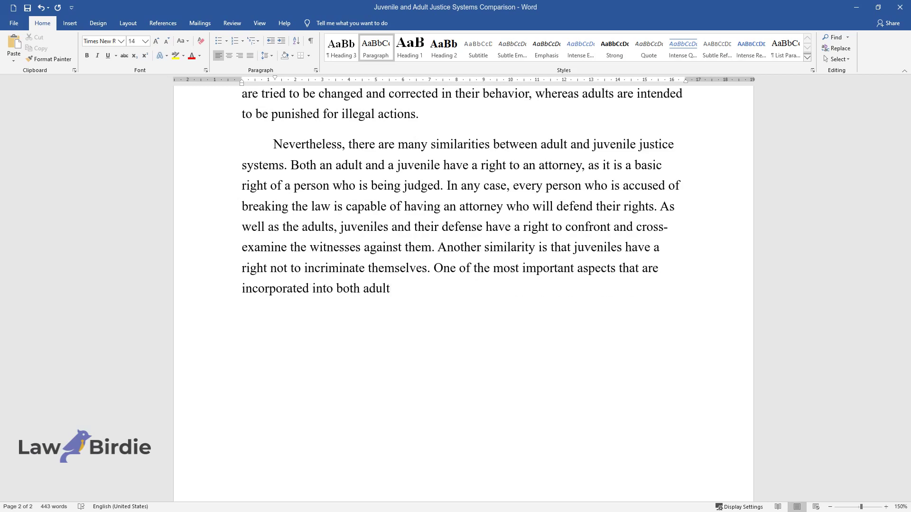
{"action": "type", "text": " are incorporated into both adult and juvenile adult systems is that"}
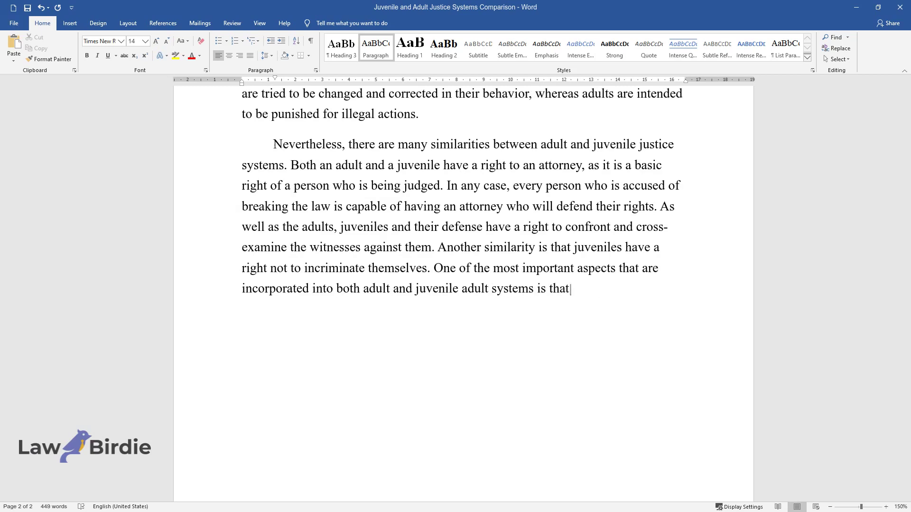
{"action": "type", "text": " it must be proven that a person is"}
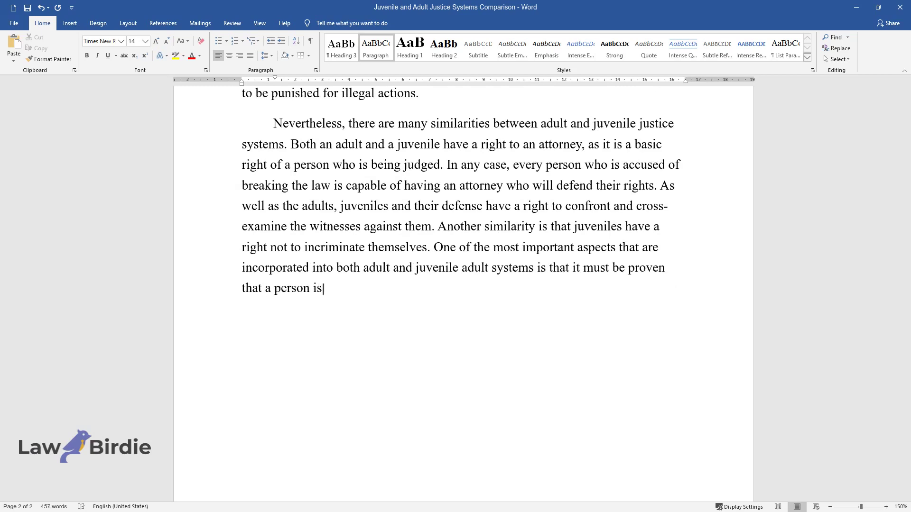
{"action": "type", "text": " guilty, and such proof must be si"}
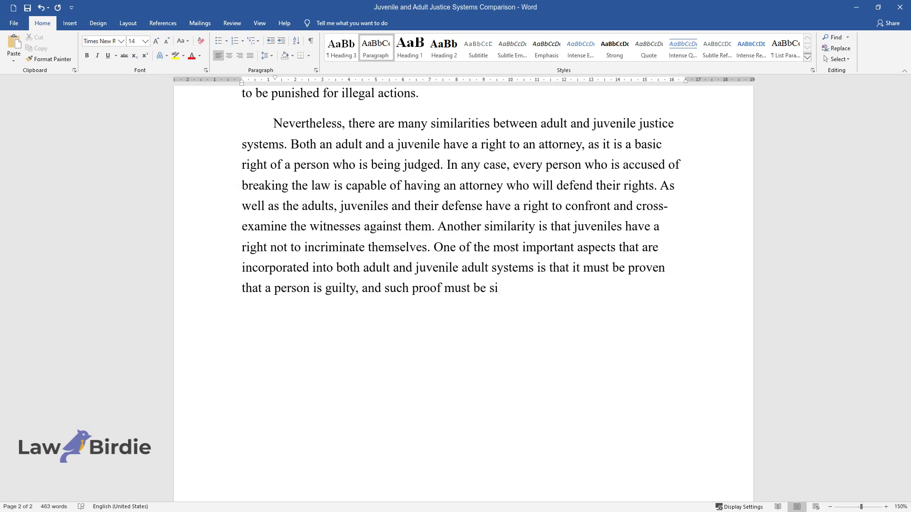
{"action": "type", "text": "gned and carefully examined."}
{"action": "key", "text": "Return"}
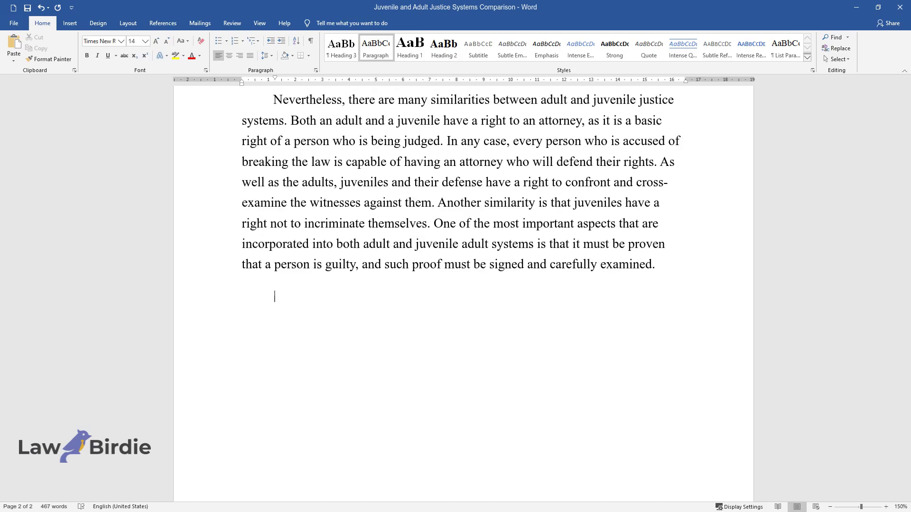
Step: Write the paragraph defining juvenile offenders as aged ten to eighteen in several areas
{"action": "type", "text": "Juvenile offenders "}
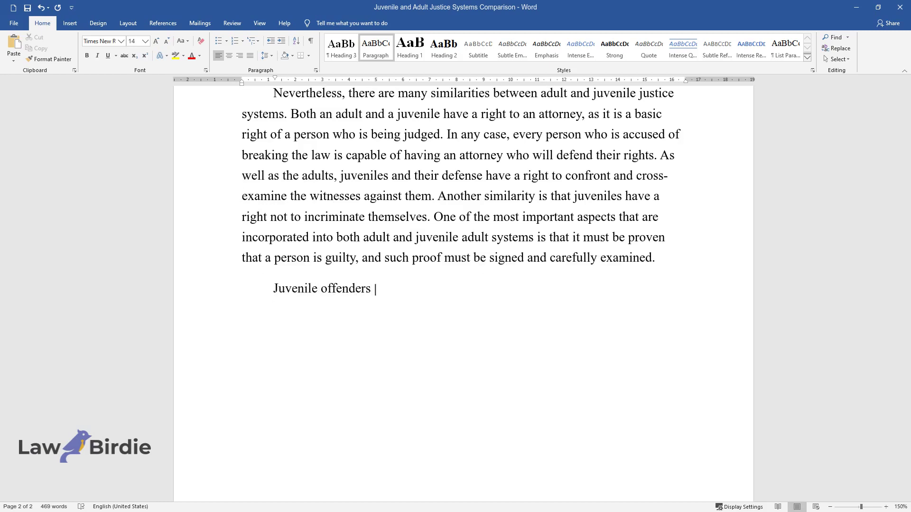
{"action": "type", "text": "are defined as people between ten"}
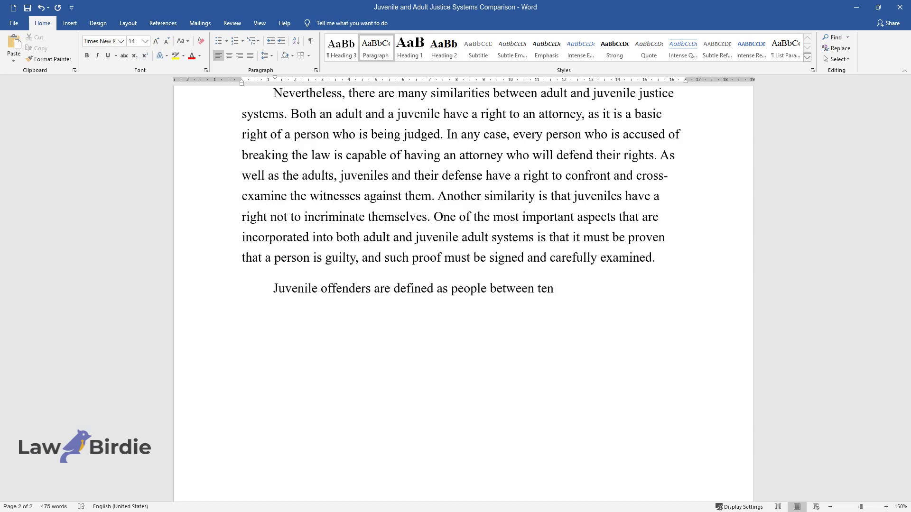
{"action": "type", "text": " to eighteen years of age in seve"}
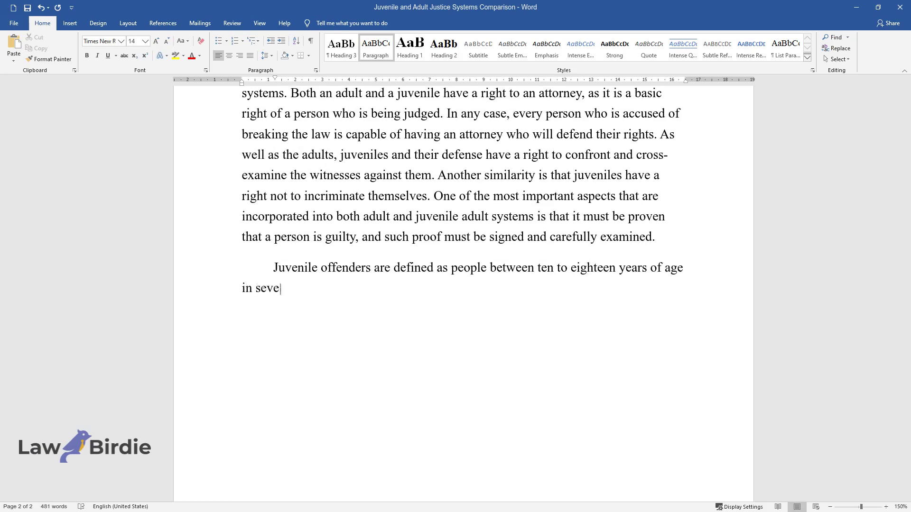
{"action": "type", "text": "ral states. Everybody under the ag"}
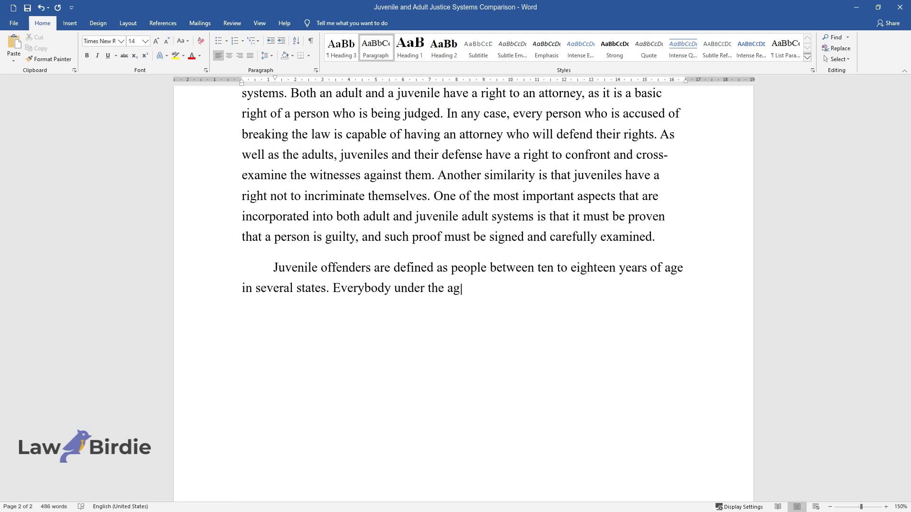
{"action": "type", "text": "e of eighteen is considered a juv"}
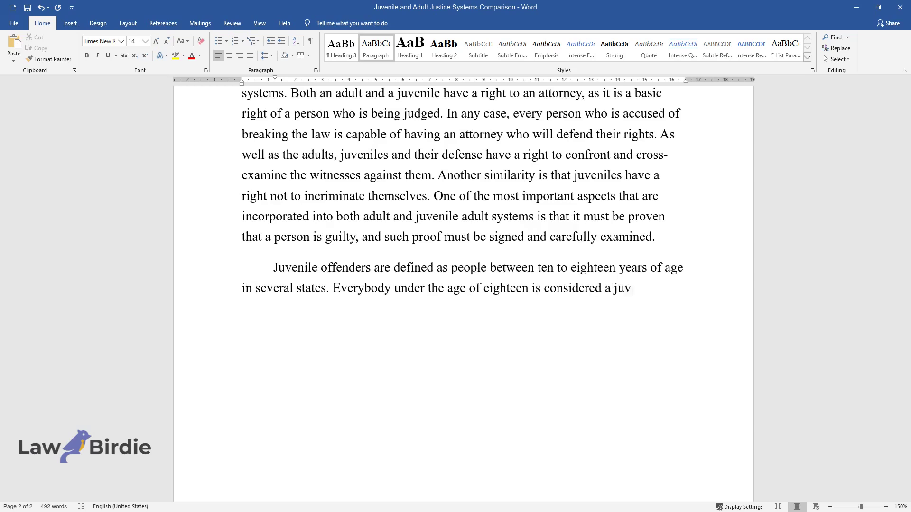
{"action": "type", "text": "enile, but a person must be ten ye"}
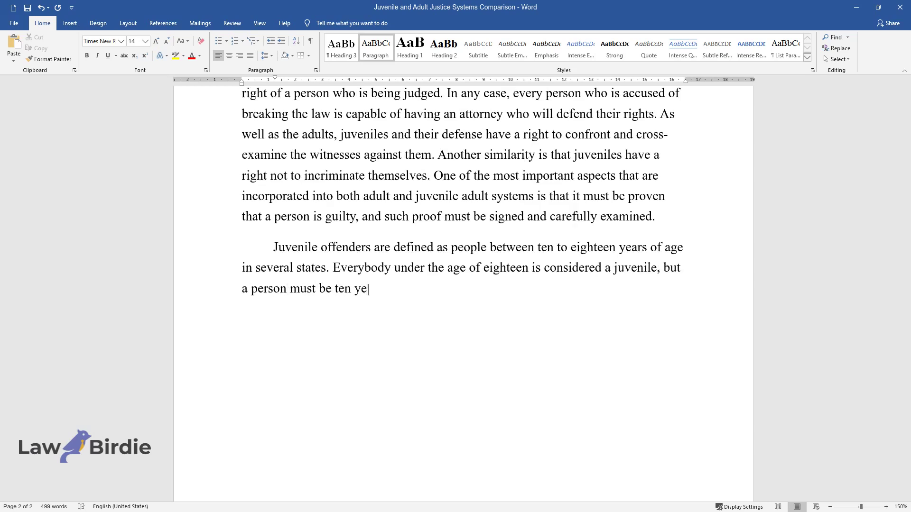
{"action": "type", "text": "r the juvenile jus"}
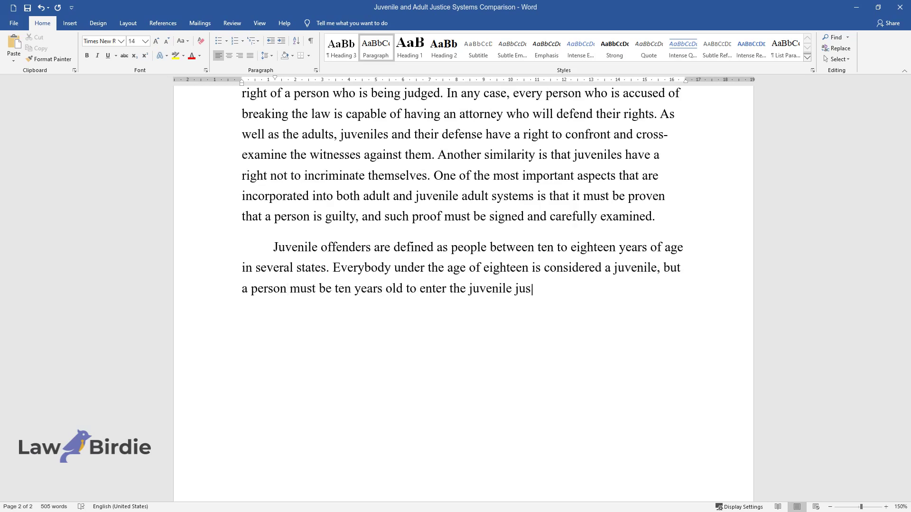
{"action": "type", "text": "tice system. In other areas, howe"}
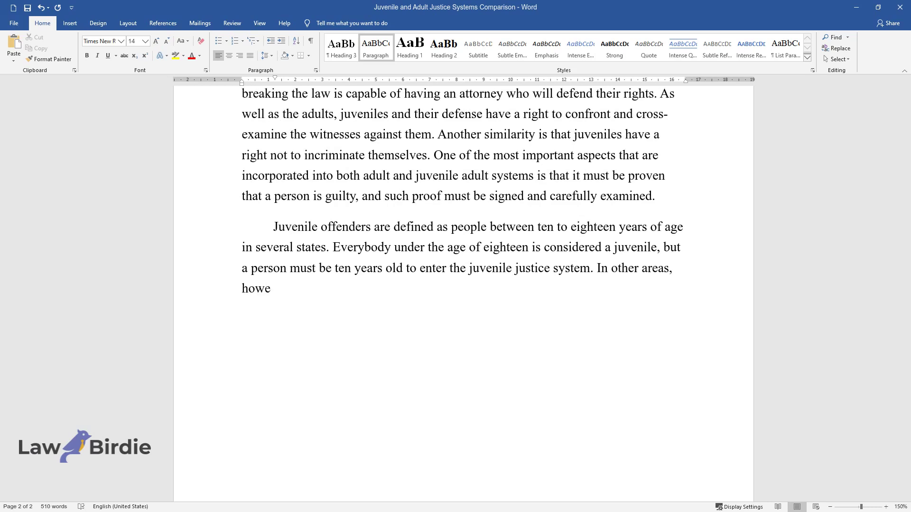
{"action": "type", "text": "ver, an offender might be regarde"}
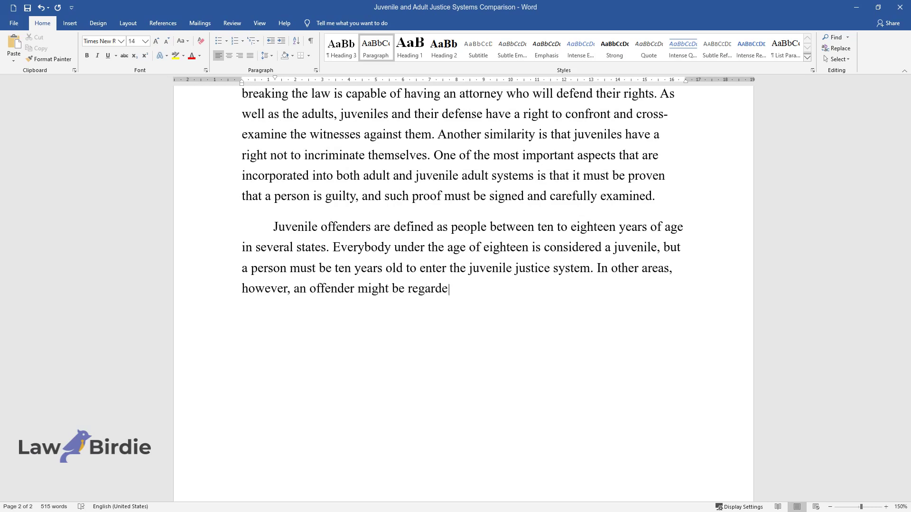
{"action": "type", "text": "d as an adult as early as sixteen"}
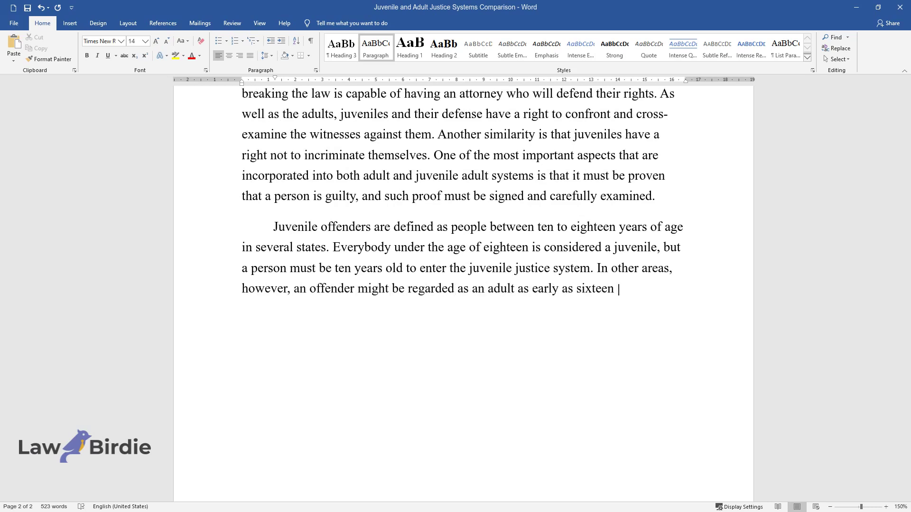
{"action": "type", "text": " to seventeen years old. There are"}
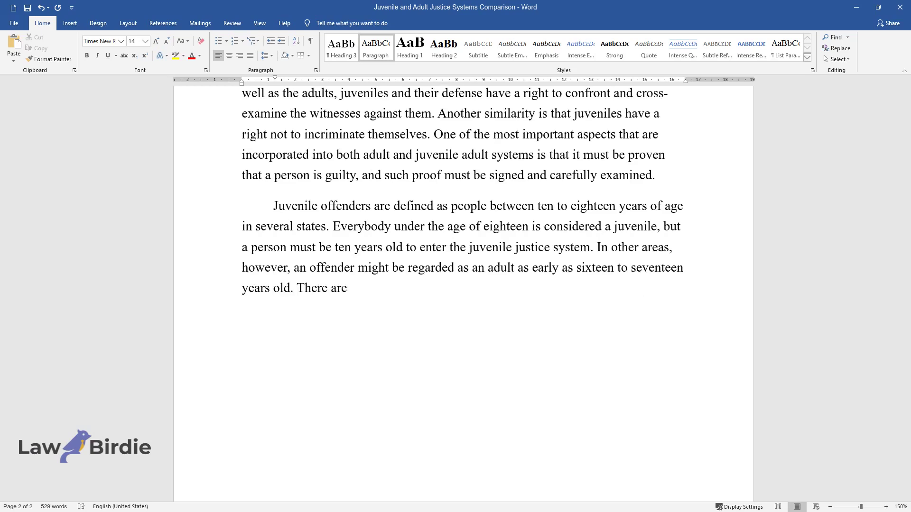
{"action": "type", "text": " several elements that influence w"}
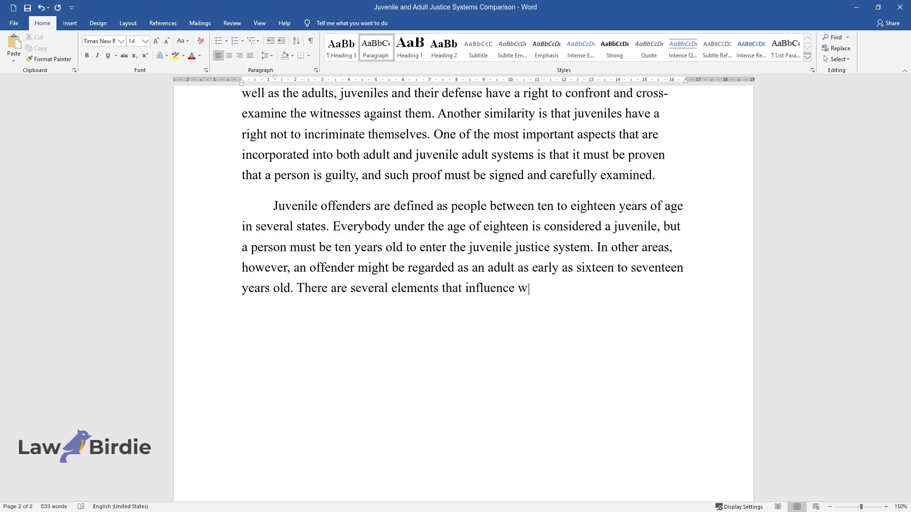
{"action": "type", "text": "hether a criminal is handled as a juvenile or as an adult. A court syste"}
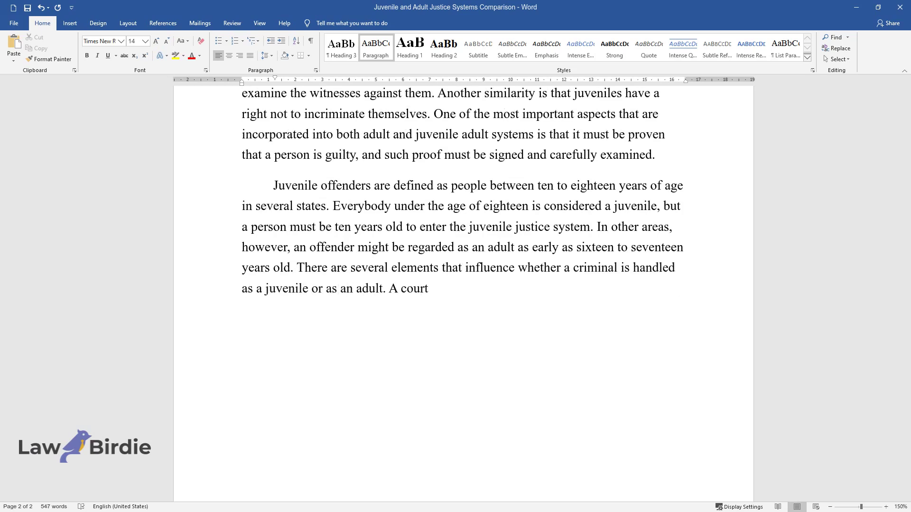
{"action": "type", "text": "m may decide to treat a pers"}
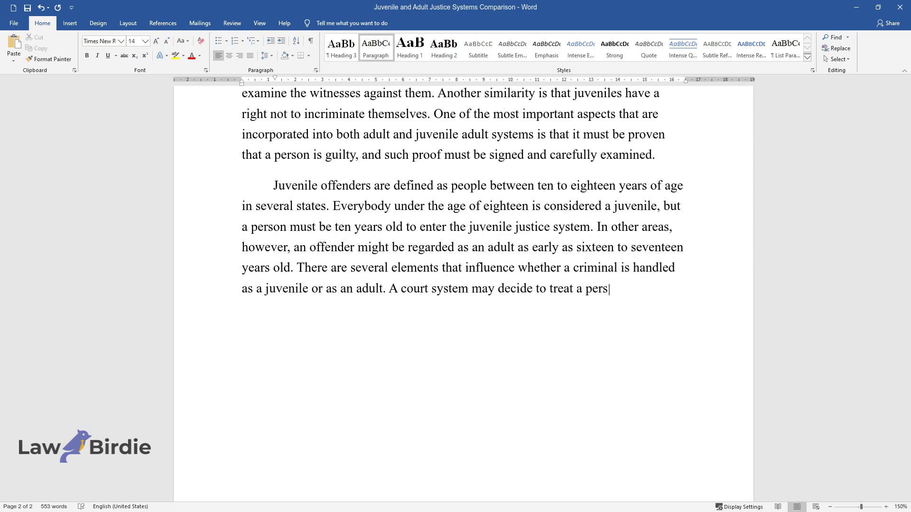
{"action": "type", "text": "on as an adult depending on the s"}
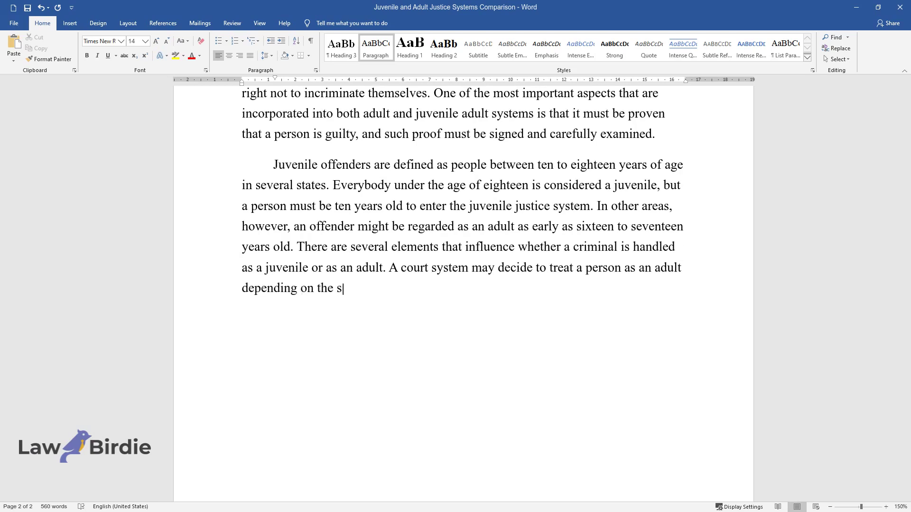
{"action": "type", "text": "everity of the offense. A minor w"}
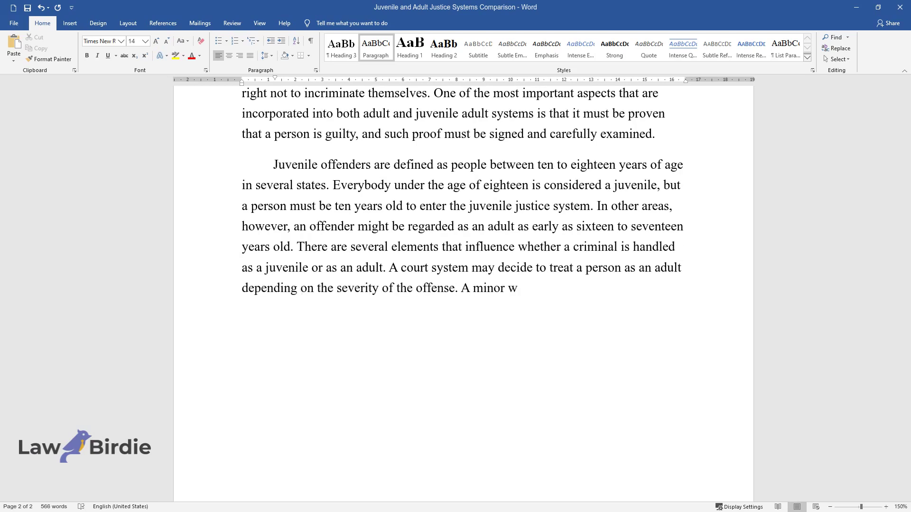
{"action": "type", "text": "ho commits murder, for example, ma"}
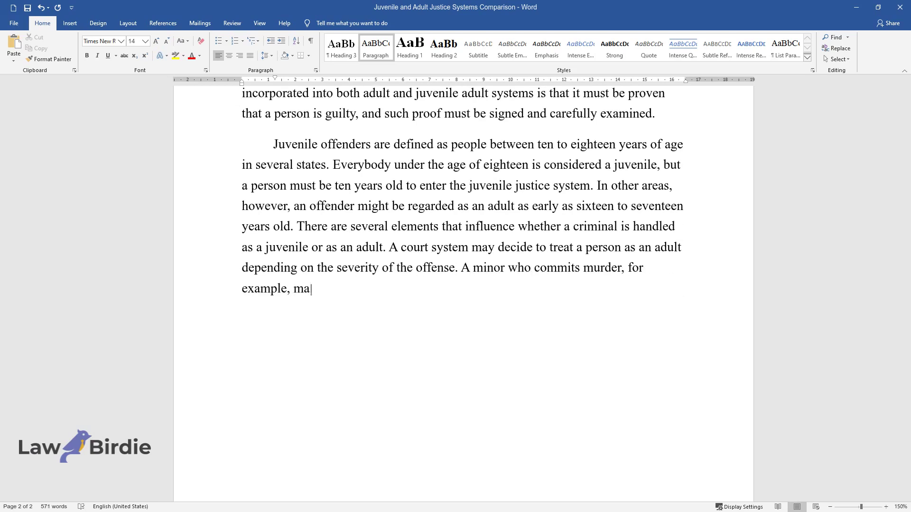
{"action": "type", "text": "y be considered an adult and be j"}
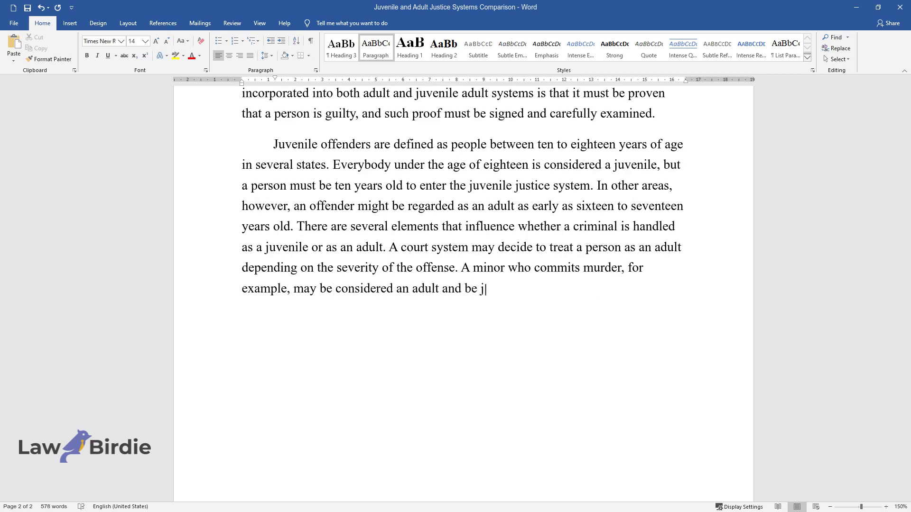
{"action": "type", "text": "udged by the rules of the adult c"}
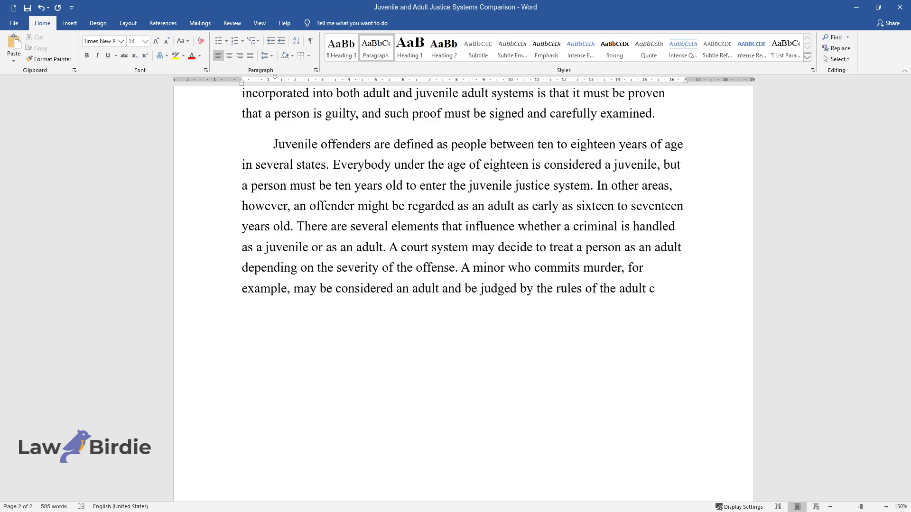
{"action": "type", "text": "riminal justice system."}
{"action": "key", "text": "Return"}
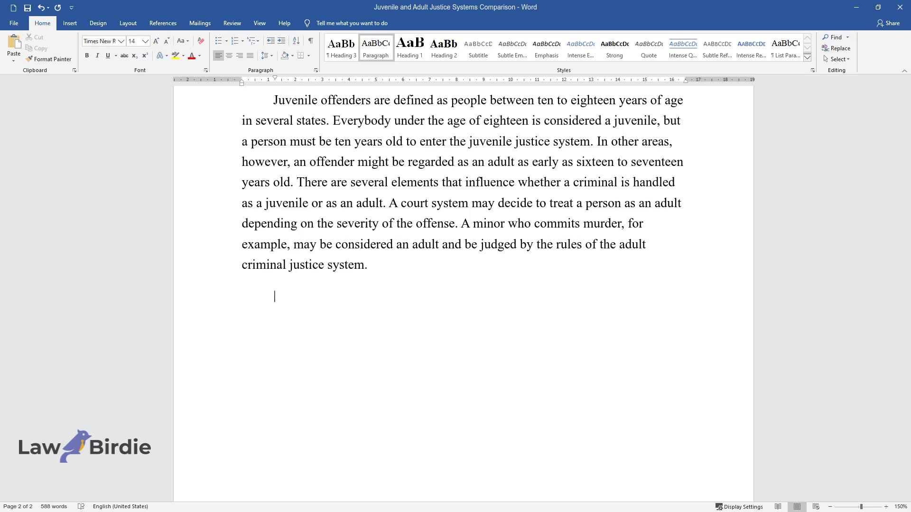
Step: Write the paragraph 'There are various reasons why juveniles are tried differently…' ending 'certainly feasible.'
{"action": "type", "text": "There are various re"}
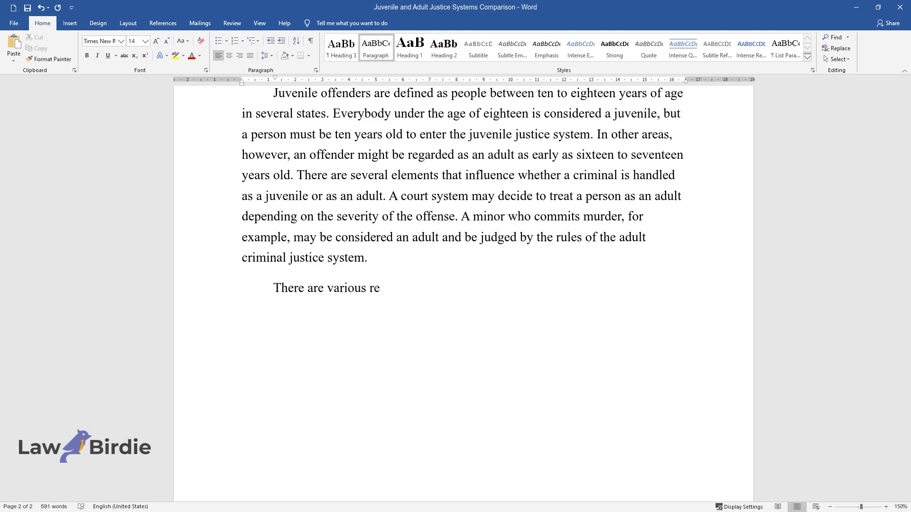
{"action": "type", "text": "asons why juveniles are tried differently in comparison to adults. Th"}
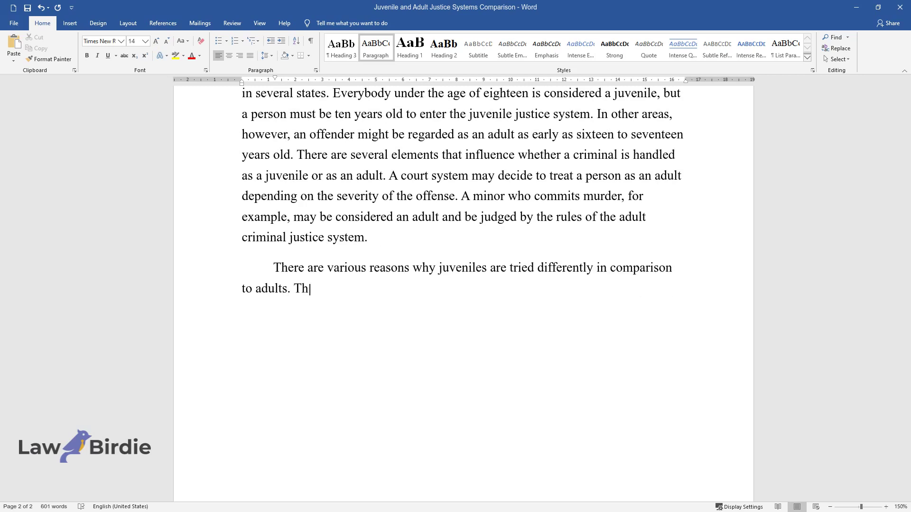
{"action": "type", "text": "e maturity of people under the age"}
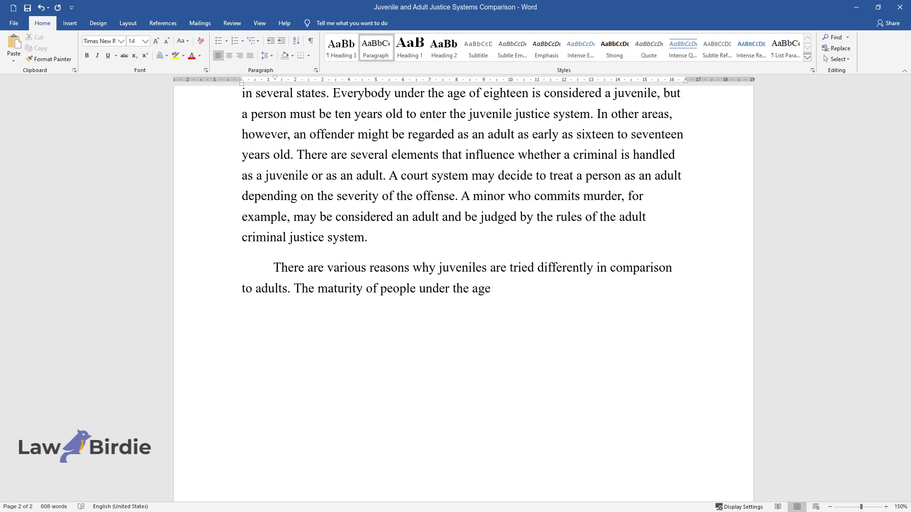
{"action": "type", "text": " of eighteen differs from the adults"}
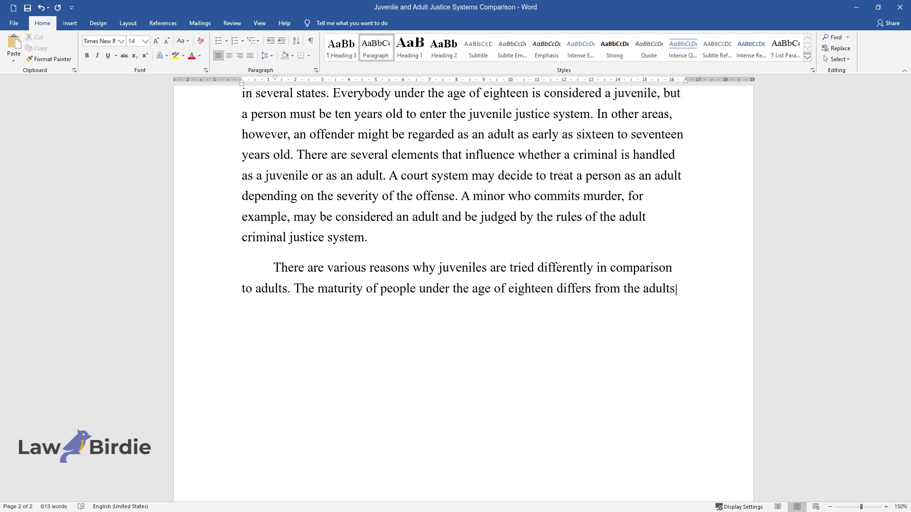
{"action": "type", "text": "', as it is significantly lower. T"}
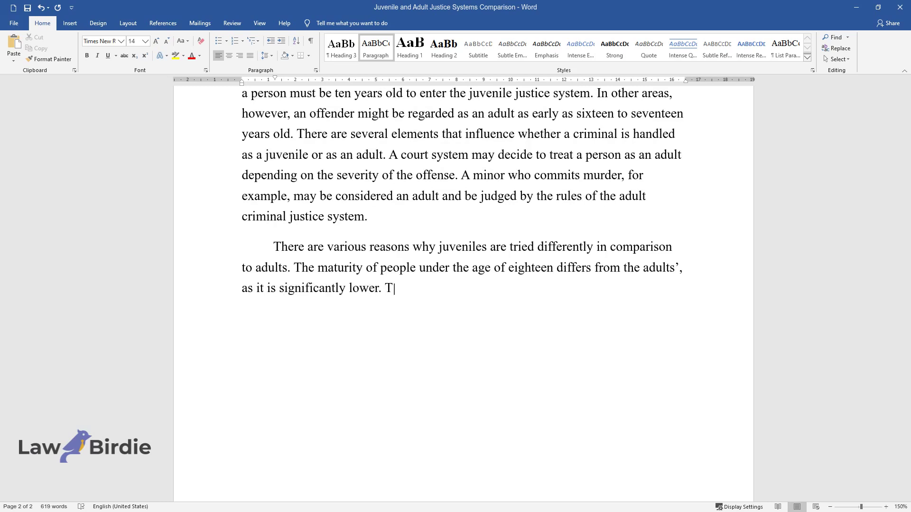
{"action": "type", "text": "his might lead to impulsive behavio"}
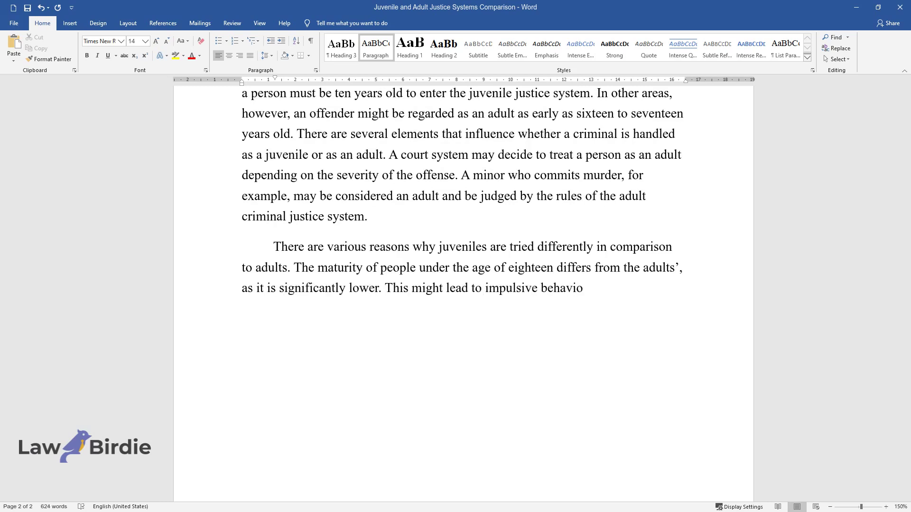
{"action": "type", "text": "r since a juvenile may no"}
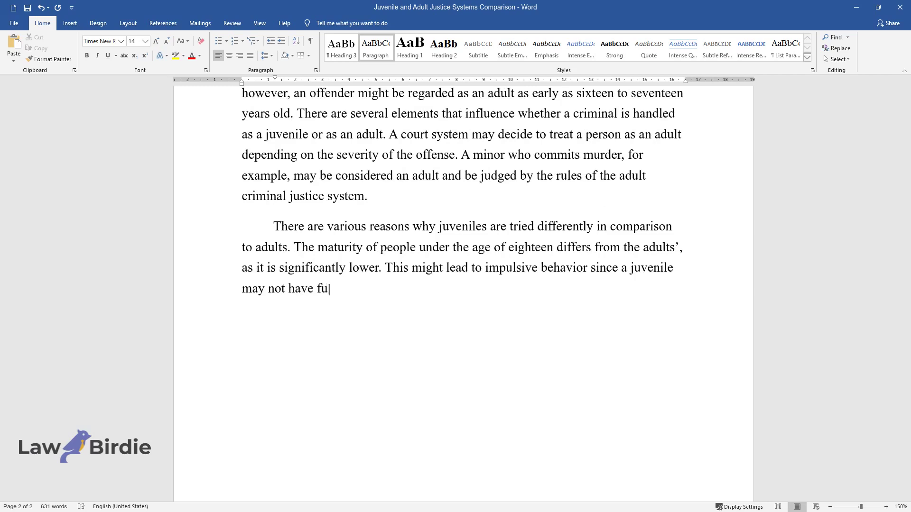
{"action": "type", "text": "t have fully considered their options before"}
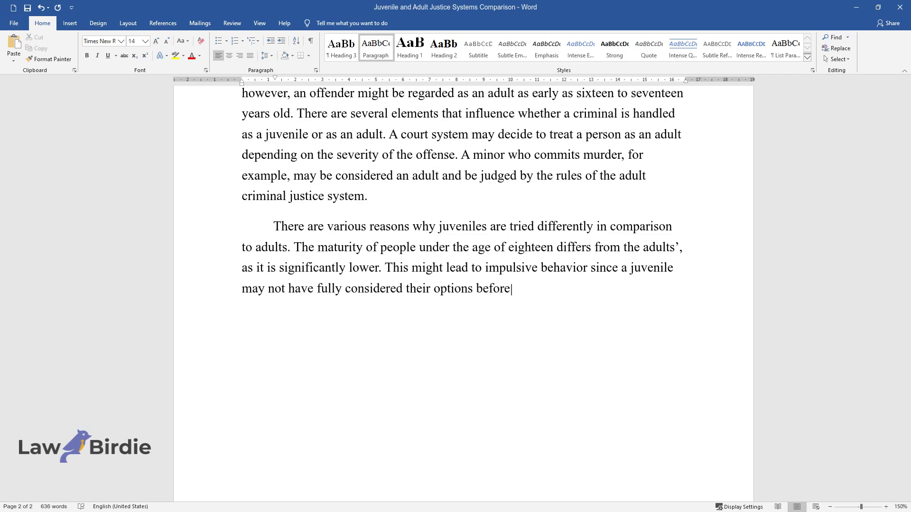
{"action": "type", "text": " acting on them. There are major developme"}
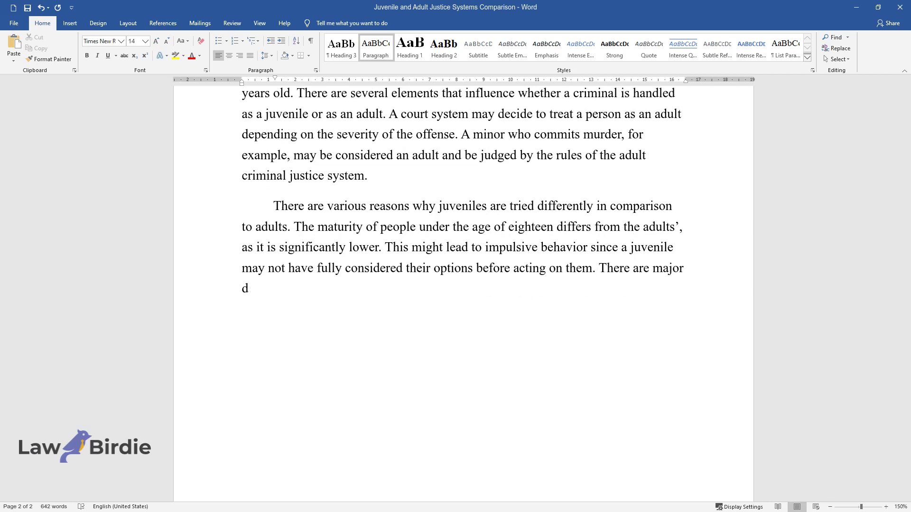
{"action": "type", "text": "ntal differences between a"}
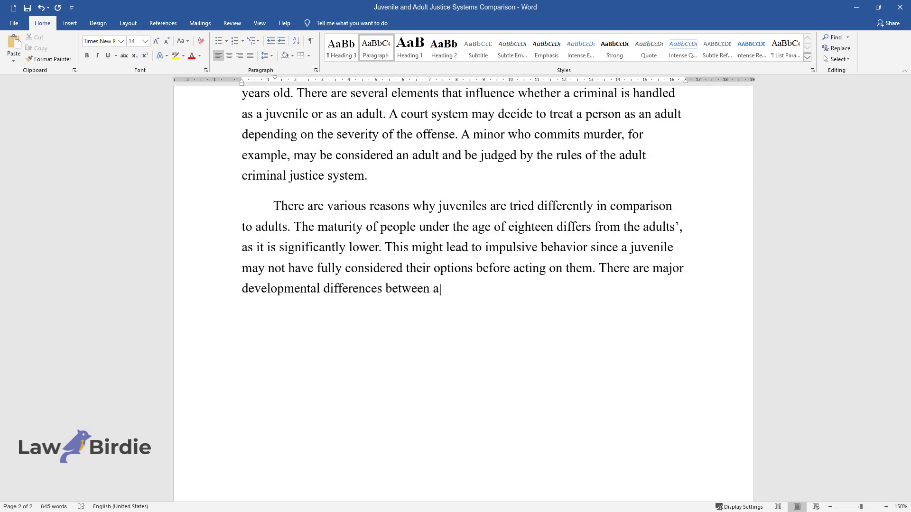
{"action": "type", "text": "dults and children. Because minors "}
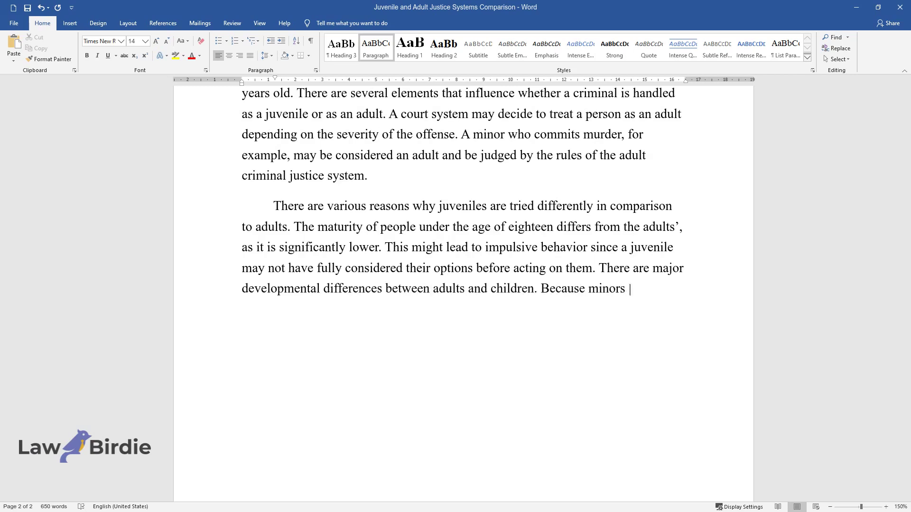
{"action": "type", "text": "lack the cognitive abilities of adu"}
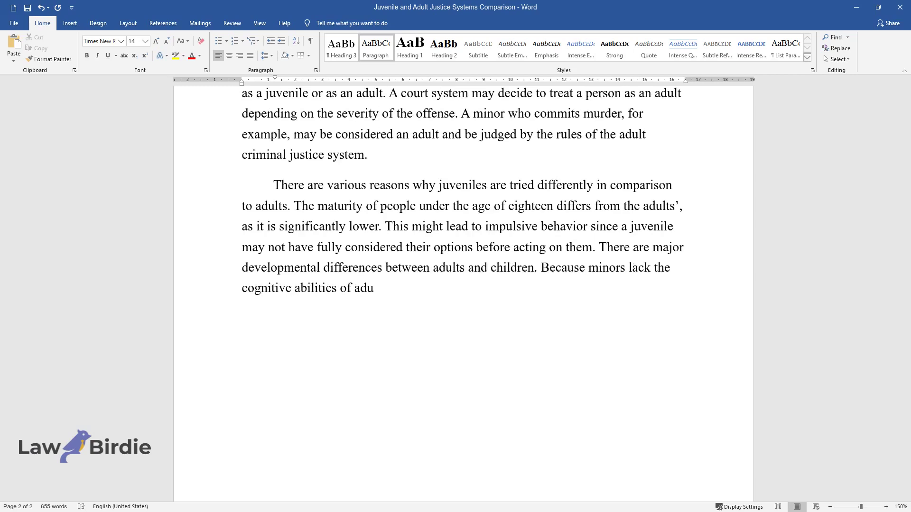
{"action": "type", "text": "lts, youth offenses are frequently"}
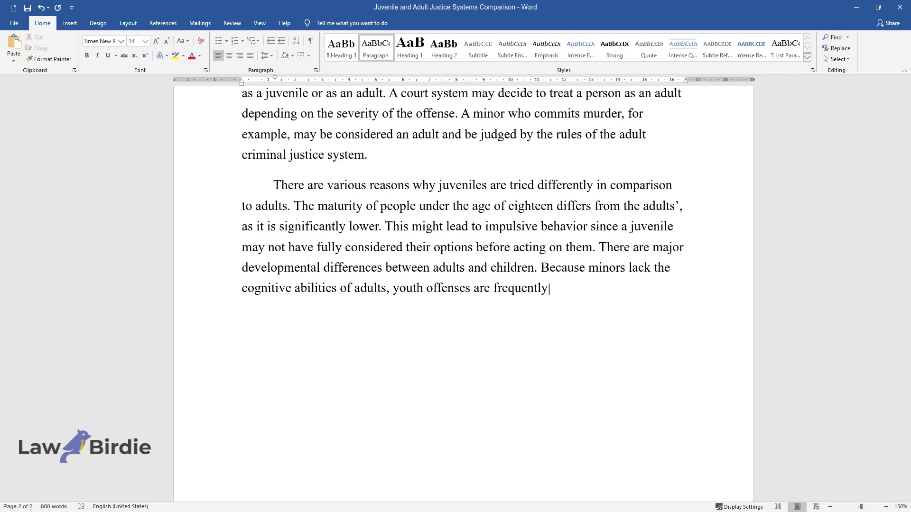
{"action": "type", "text": " punished differently. Children ar"}
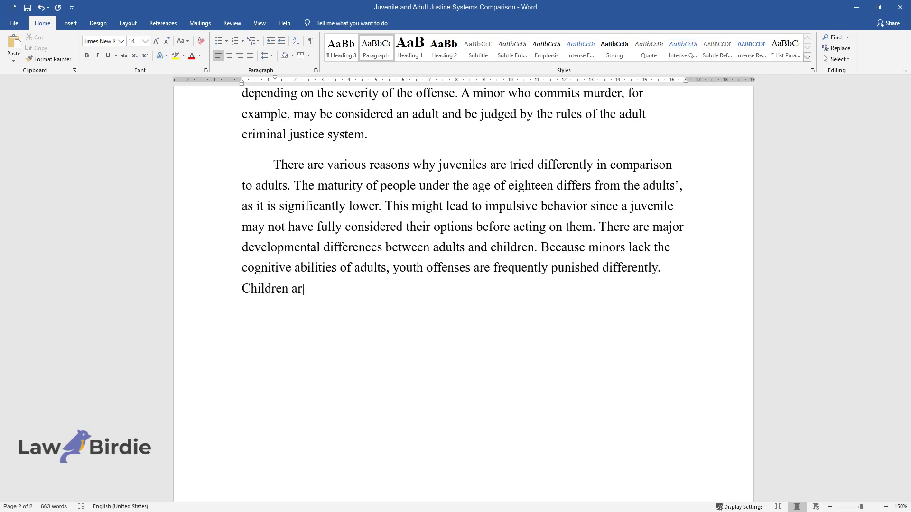
{"action": "type", "text": "e readily influenced and can be tra"}
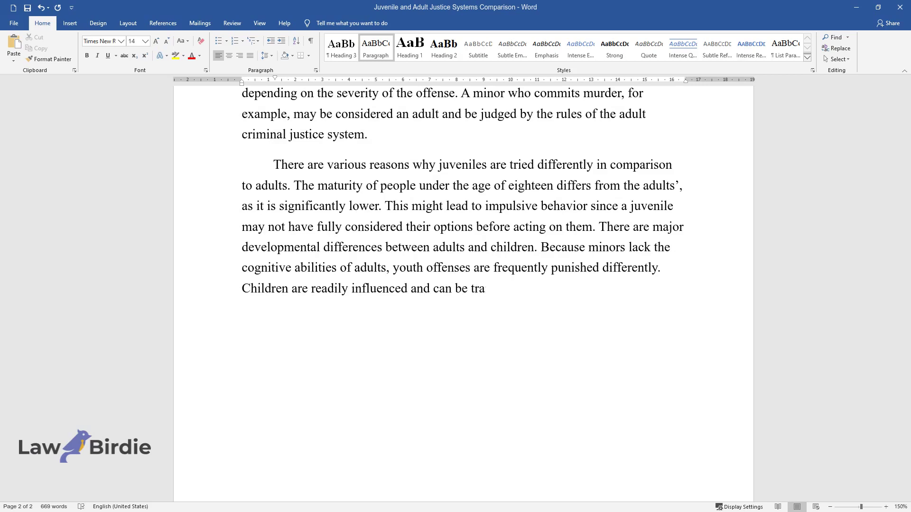
{"action": "type", "text": "ined to modify their behavior over"}
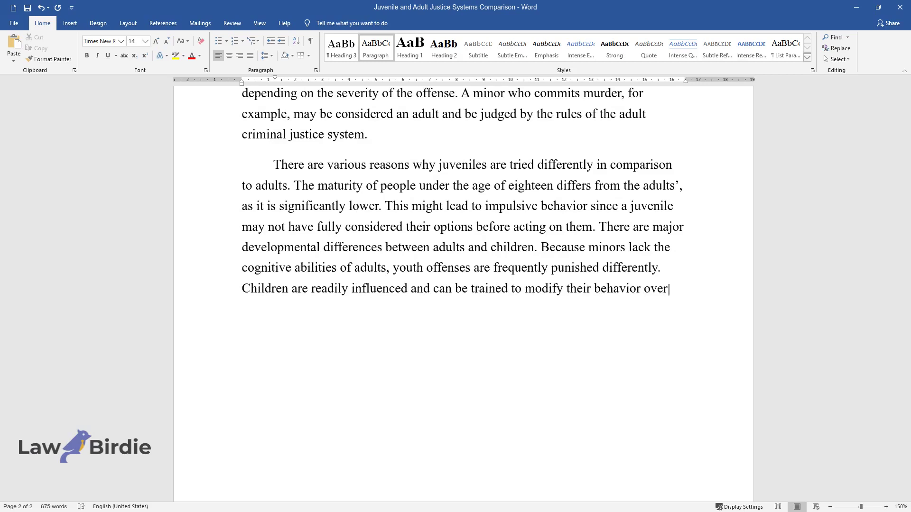
{"action": "type", "text": " time. It may take a lot of deliber"}
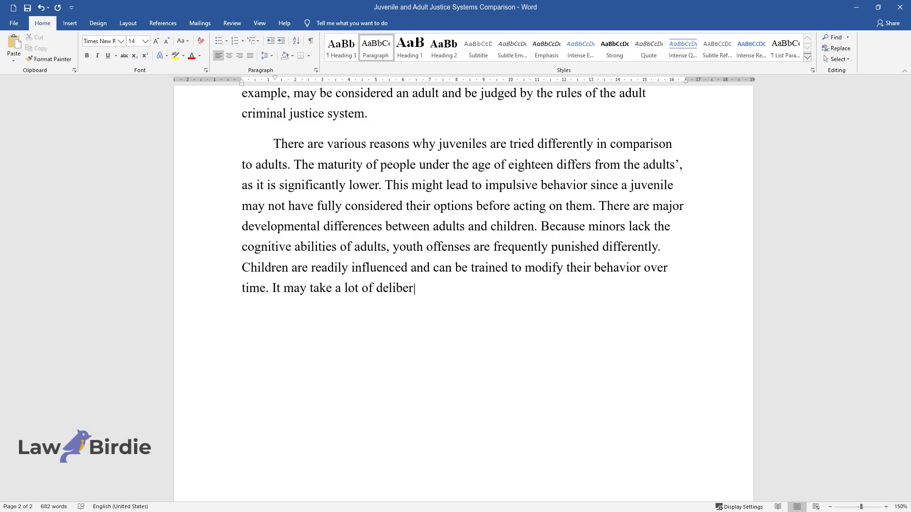
{"action": "type", "text": "ate effort, but a good transition "}
{"action": "type", "text": "in the future is certainly"}
{"action": "type", "text": " feasibl"}
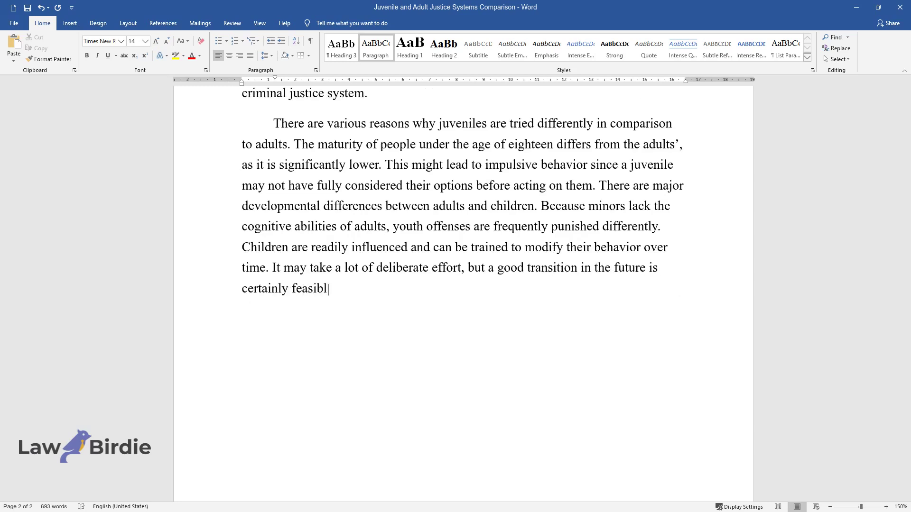
{"action": "type", "text": "e."}
{"action": "key", "text": "Return"}
Step: Write the paragraph 'The criminal justice system treats minors differently…' ending 'addresses their social past.'
{"action": "type", "text": "The cri"}
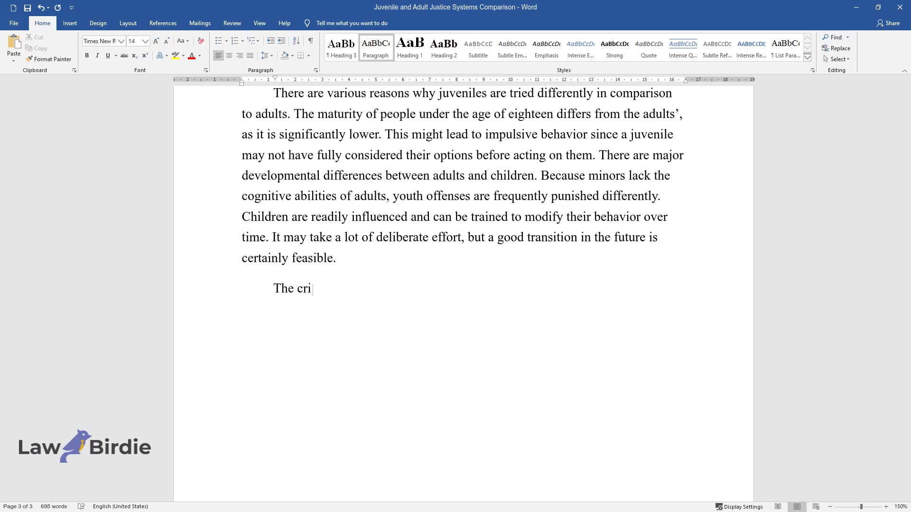
{"action": "type", "text": "minal justice system treats minors "}
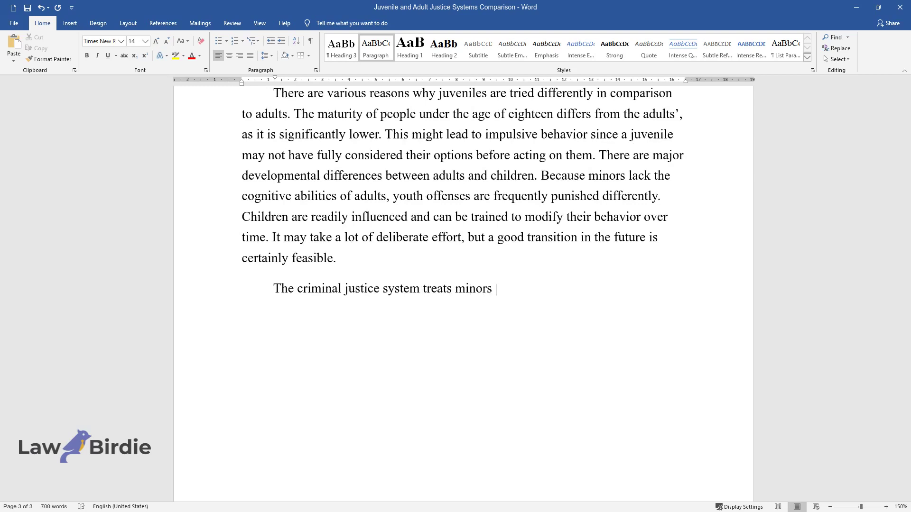
{"action": "type", "text": "differently in comparison to adult"}
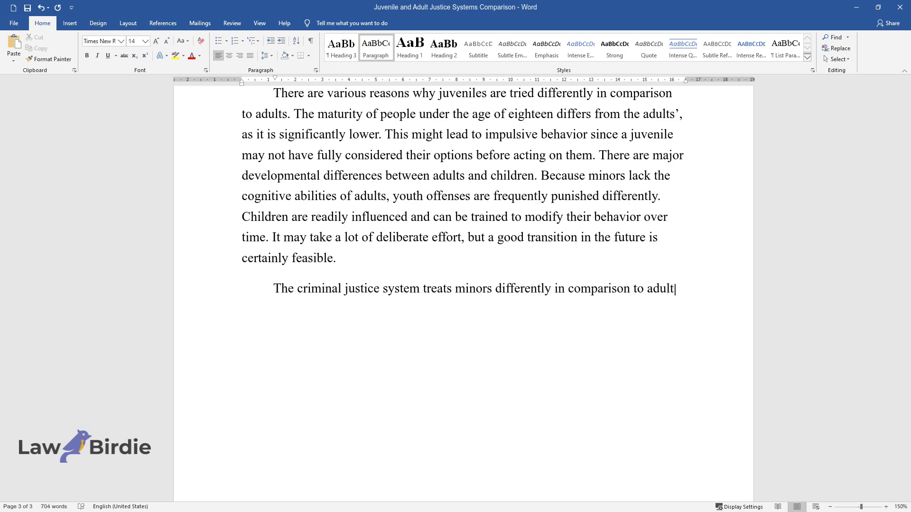
{"action": "type", "text": "s due to their malleability. Youth "}
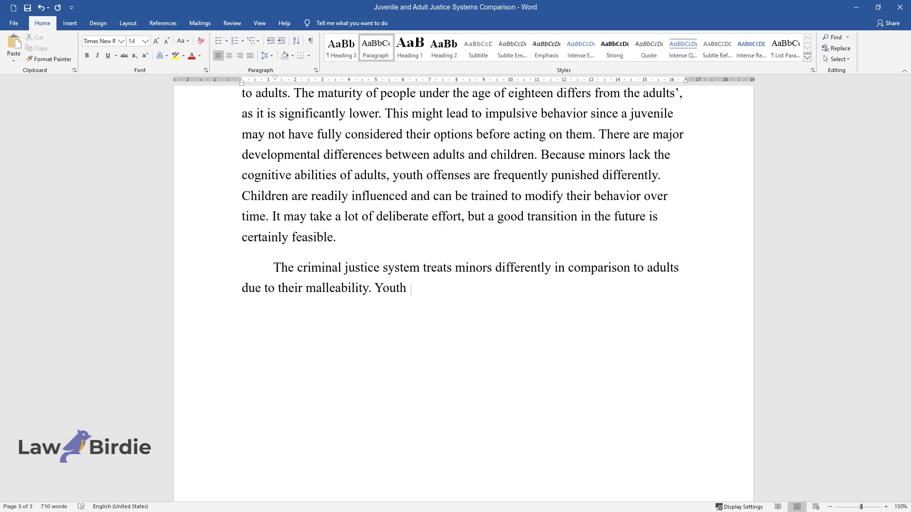
{"action": "type", "text": "can learn to make smarter decision"}
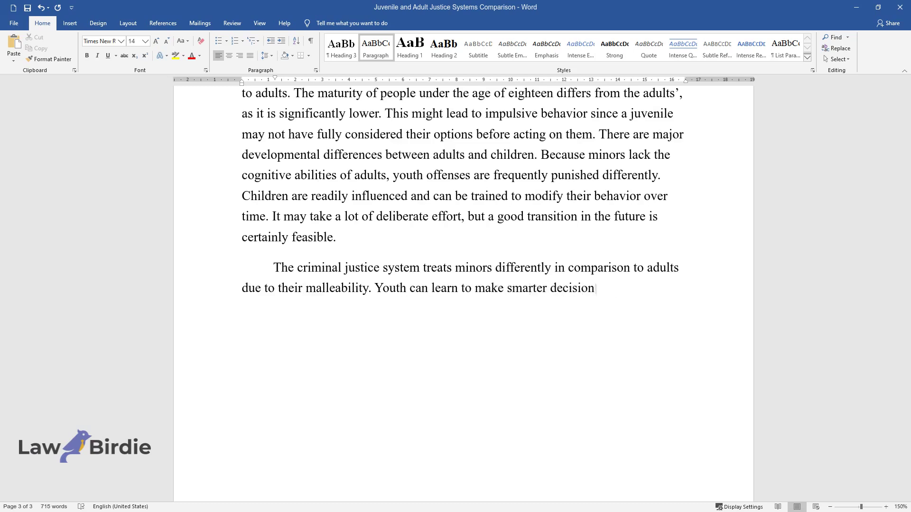
{"action": "type", "text": "s that benefit their commu"}
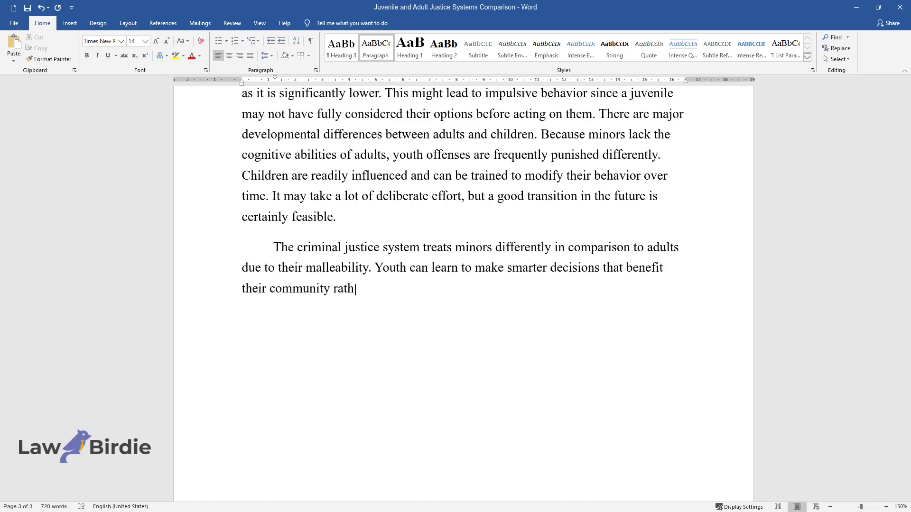
{"action": "type", "text": "nity rather than the criminal ones that lea"}
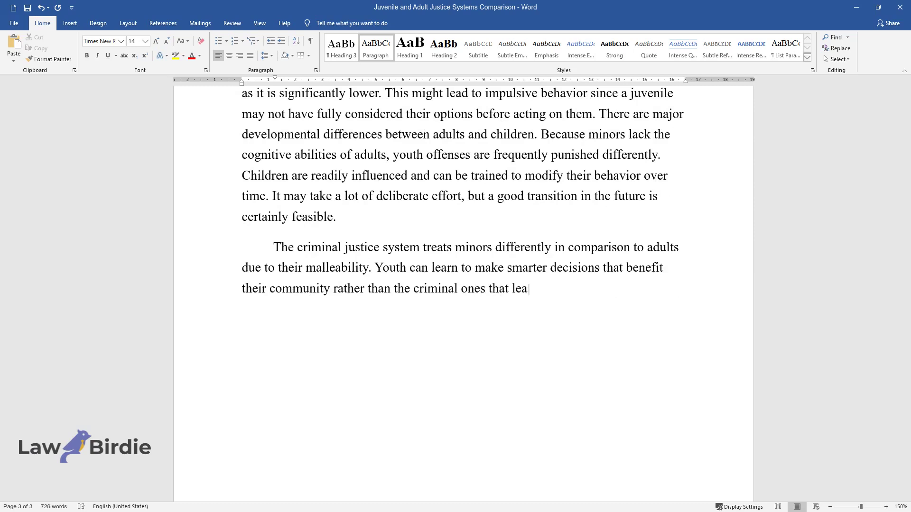
{"action": "type", "text": "d to imprisonment in the juvenile j"}
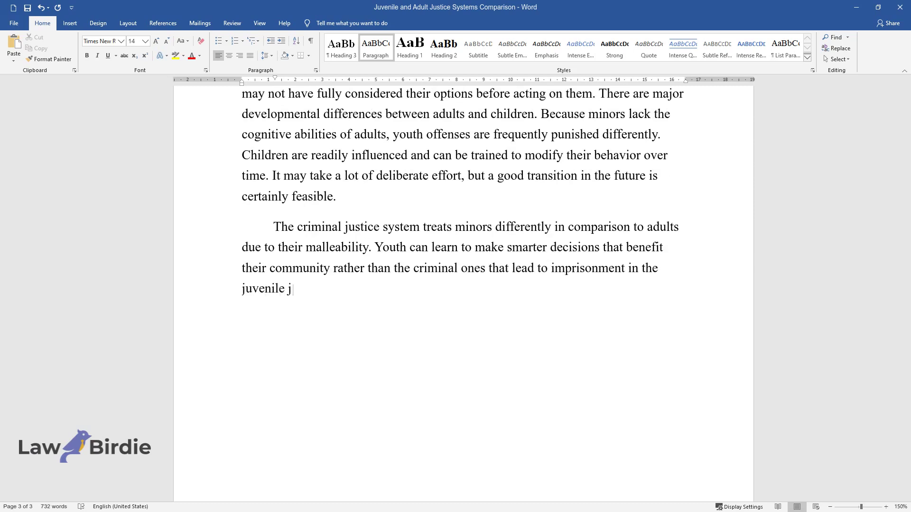
{"action": "type", "text": "ustice system via intense work and"}
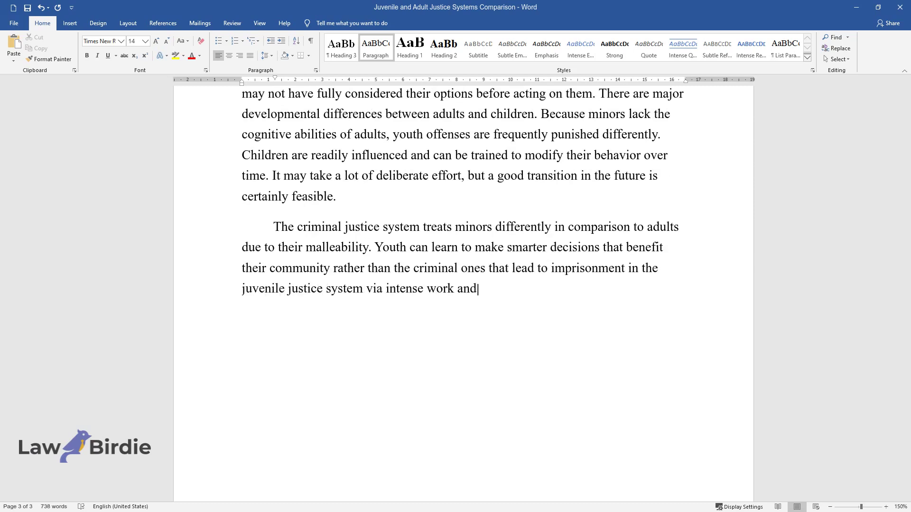
{"action": "type", "text": " programs. In general, juvenile jus"}
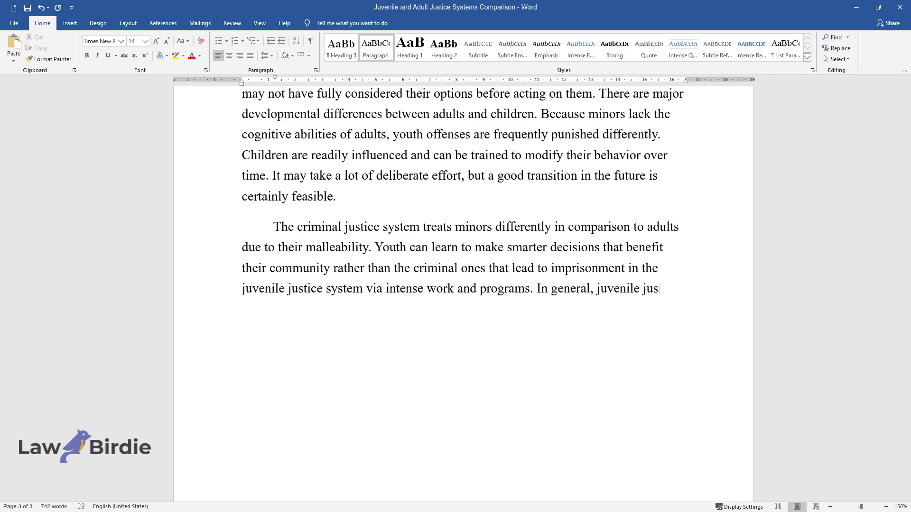
{"action": "type", "text": "tice places a greater emphasis on "}
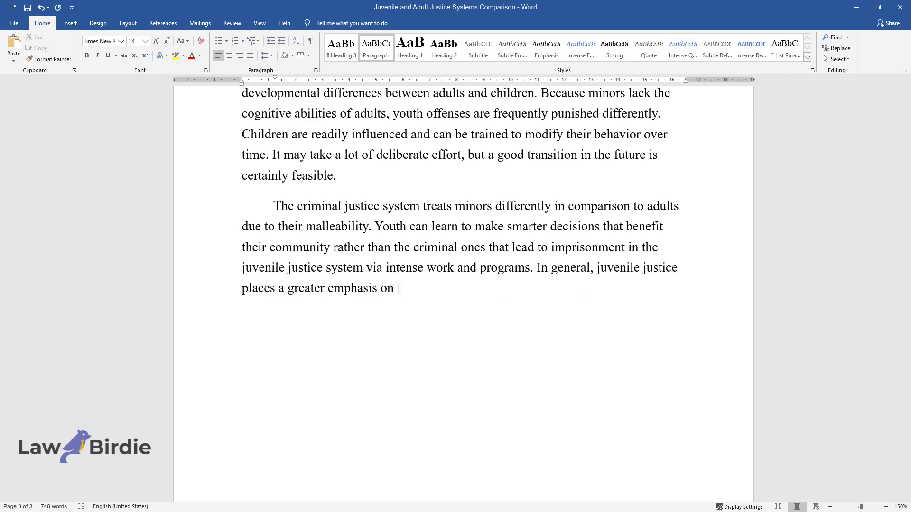
{"action": "type", "text": "rehabilitation. They offer therapie"}
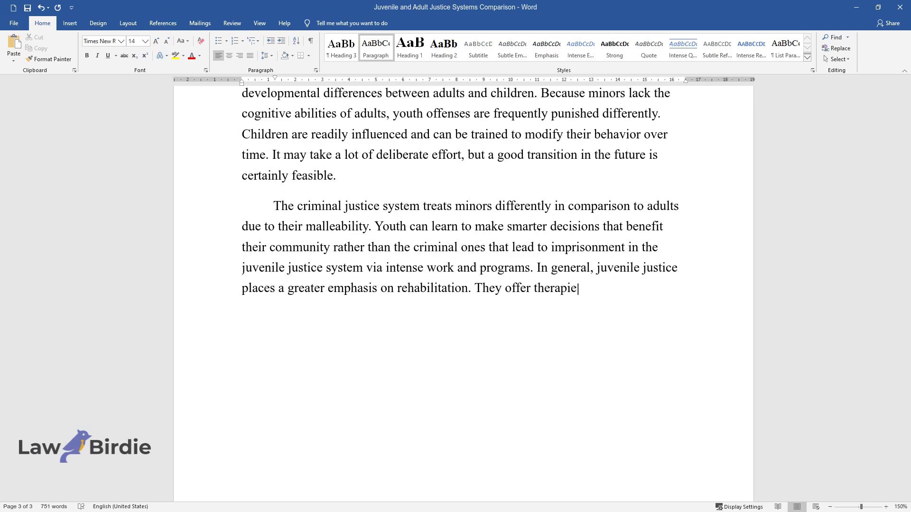
{"action": "type", "text": "s and initiatives to assist them i"}
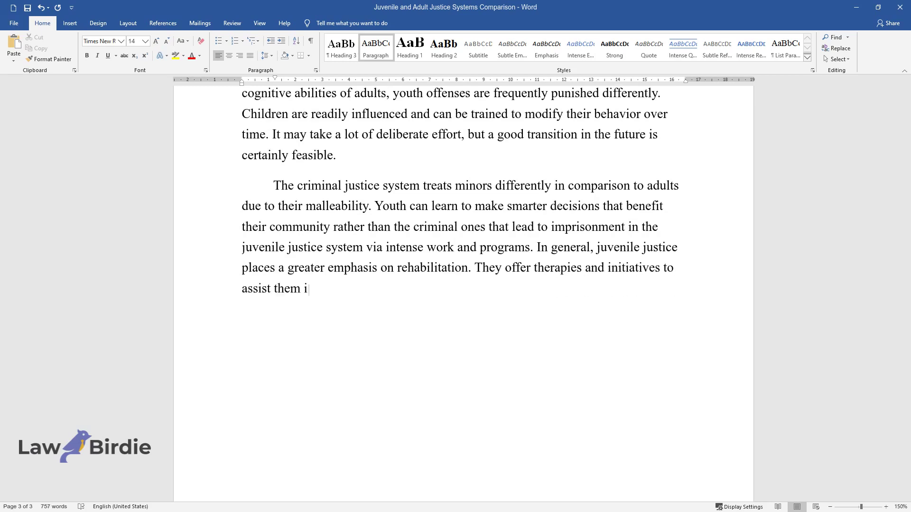
{"action": "type", "text": "n effectively reintegrating back in"}
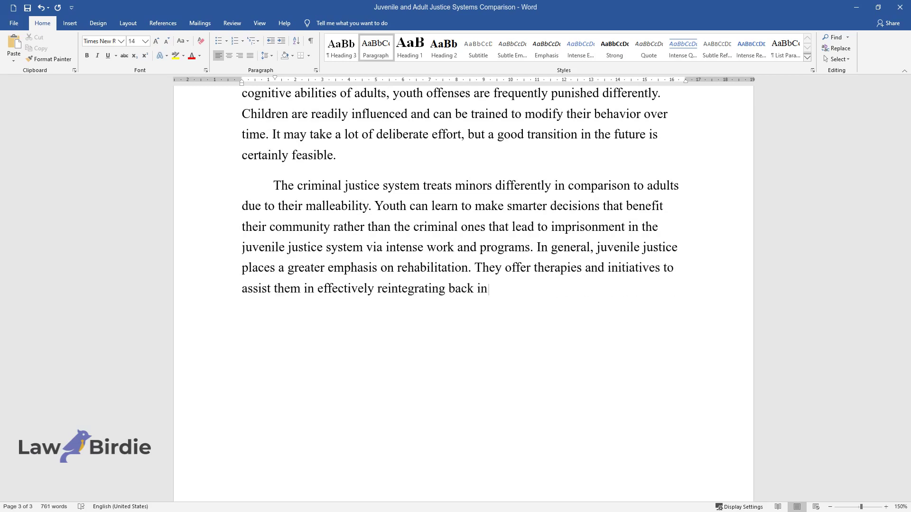
{"action": "type", "text": "to society after their time is up."}
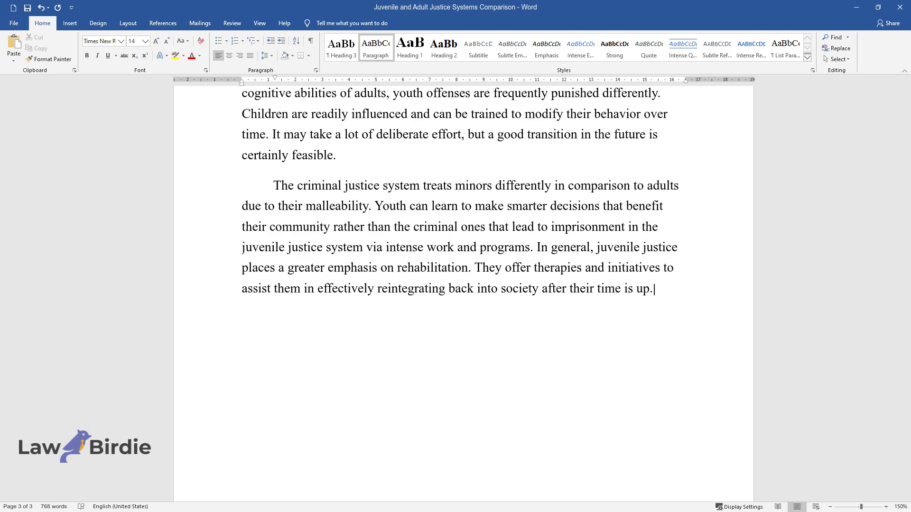
{"action": "type", "text": " Because of the fundamental disparities between juvenile and adult cr"}
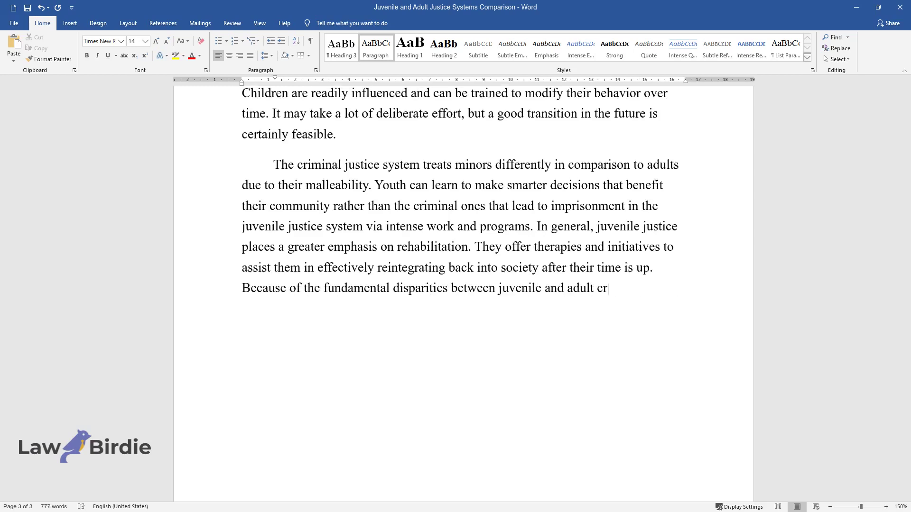
{"action": "type", "text": "iminal offenses, criminal justice t"}
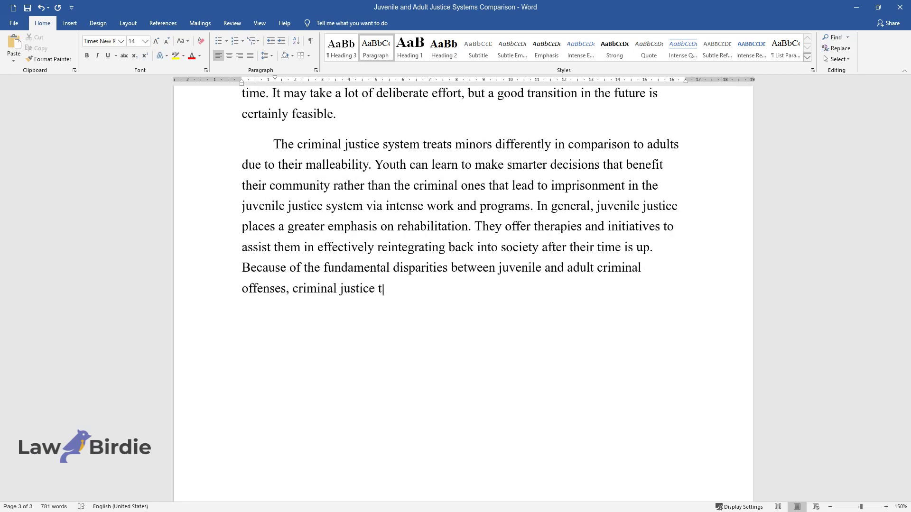
{"action": "type", "text": "akes a different approach. Adults "}
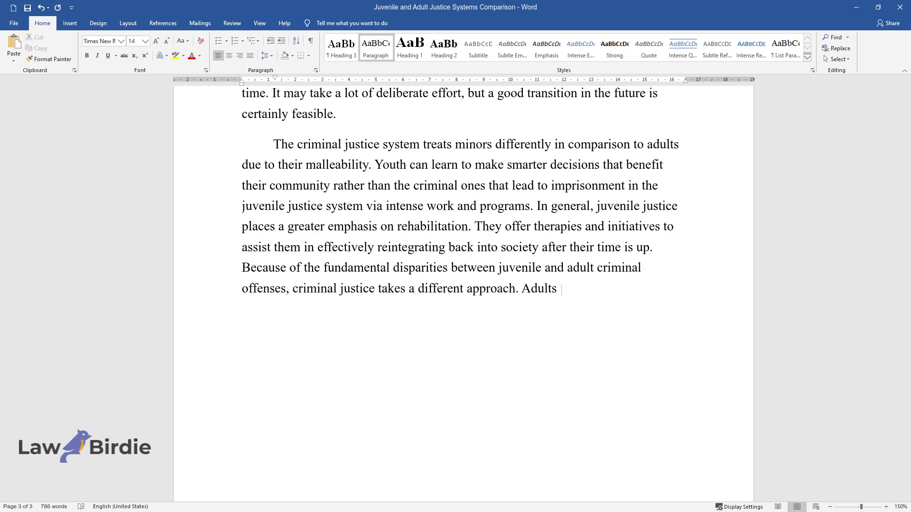
{"action": "type", "text": "are judged purely on the basis of a"}
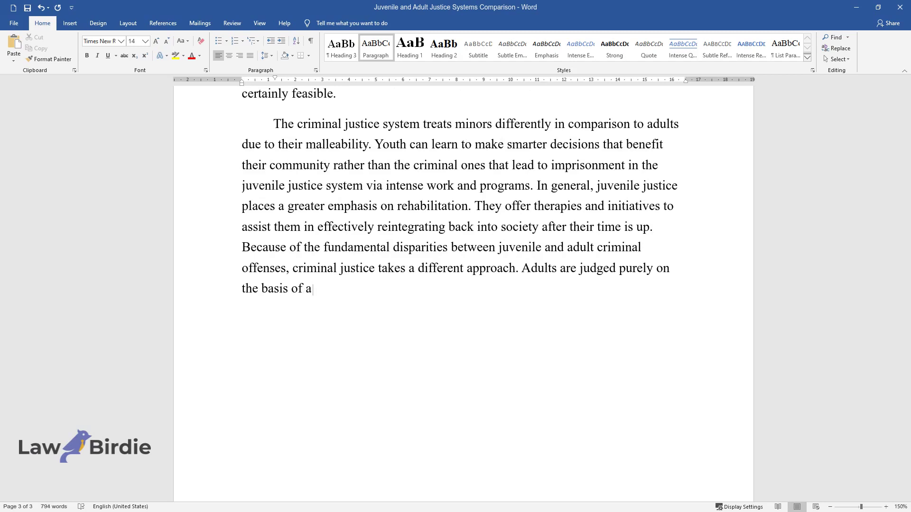
{"action": "type", "text": " crime they committed. However, ch"}
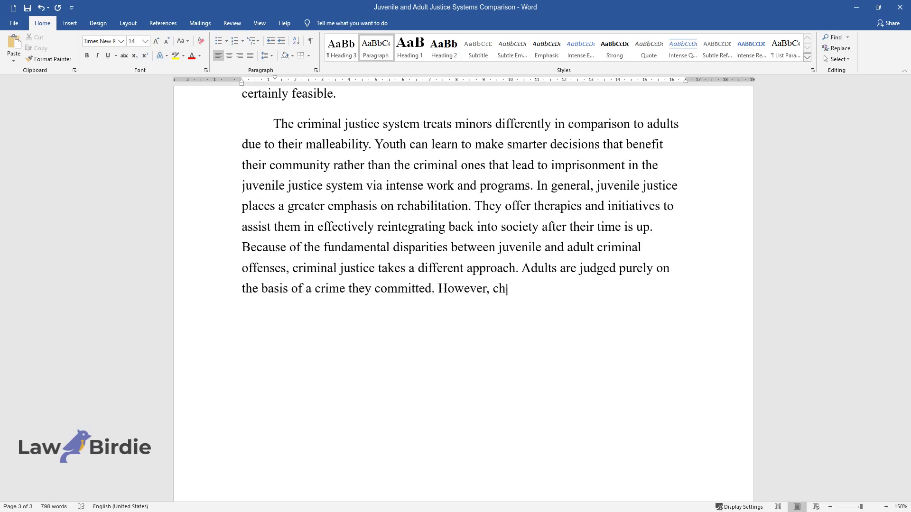
{"action": "type", "text": "ildren can be examined with the use of a psychologic"}
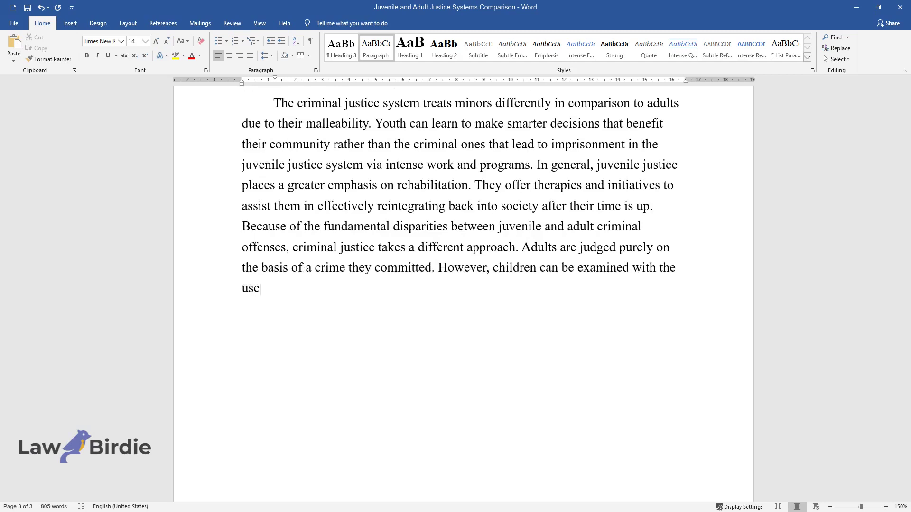
{"action": "type", "text": "al framework that"}
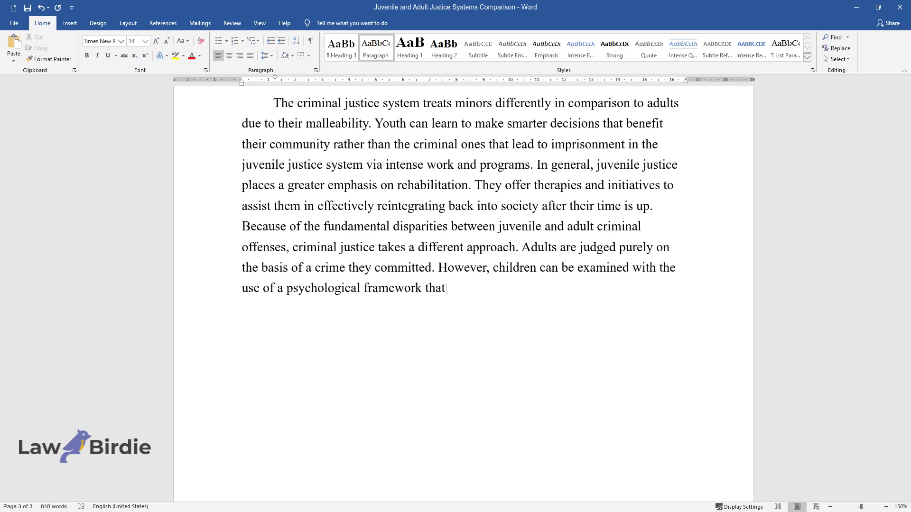
{"action": "type", "text": " addresses their social past."}
{"action": "key", "text": "Return"}
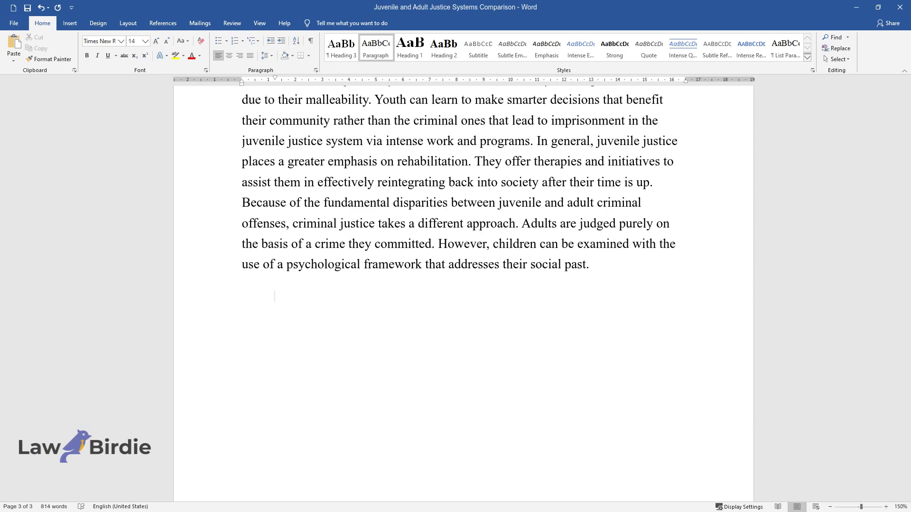
Step: Type the conclusion 'In conclusion, there are many aspects of the juvenile and adult justice systems…'
{"action": "type", "text": "In conclusio"}
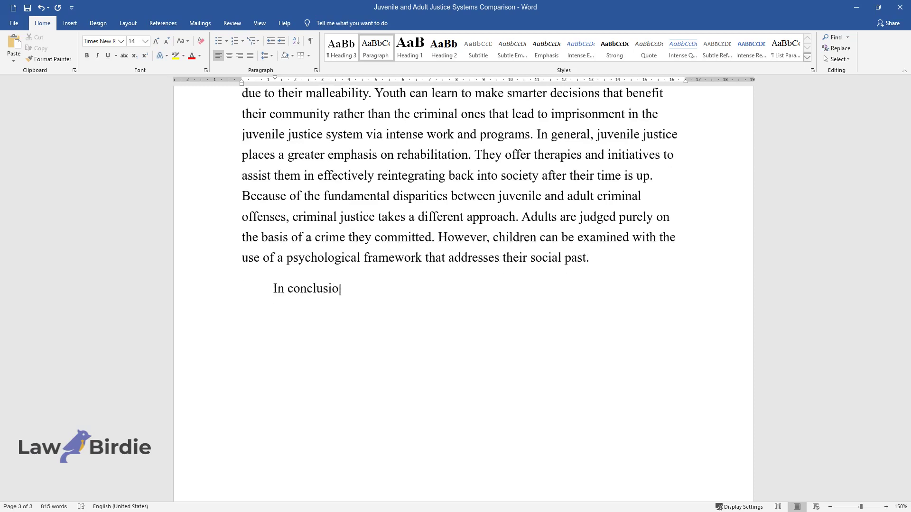
{"action": "type", "text": "n, there are many aspects of the juve"}
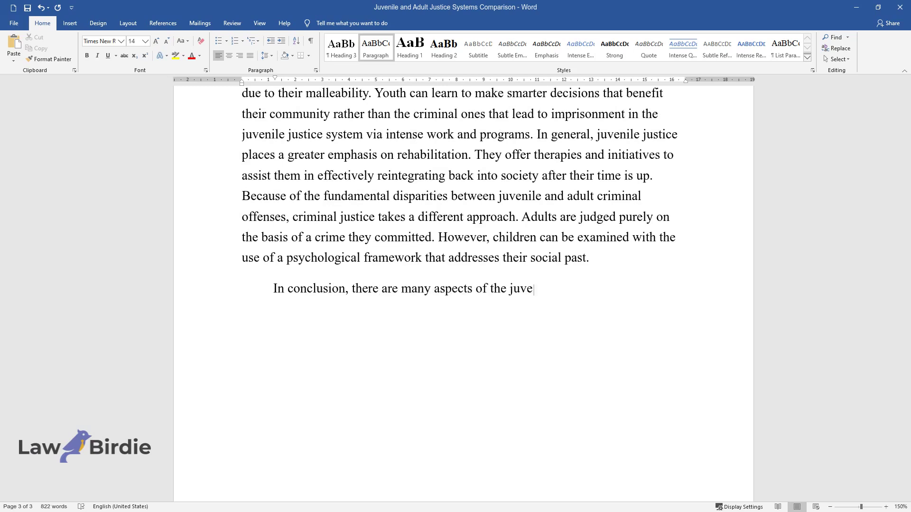
{"action": "type", "text": "nile and adult justice systems that a"}
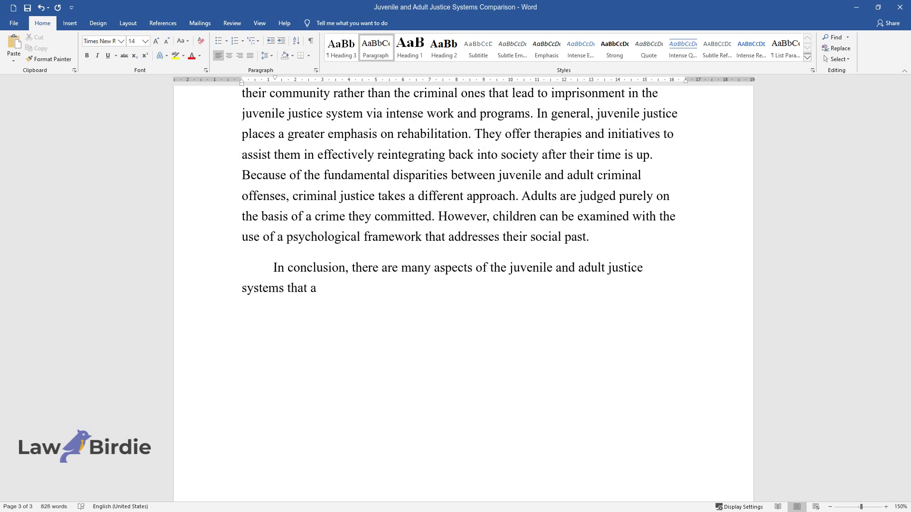
{"action": "type", "text": "re similar and different. The similar"}
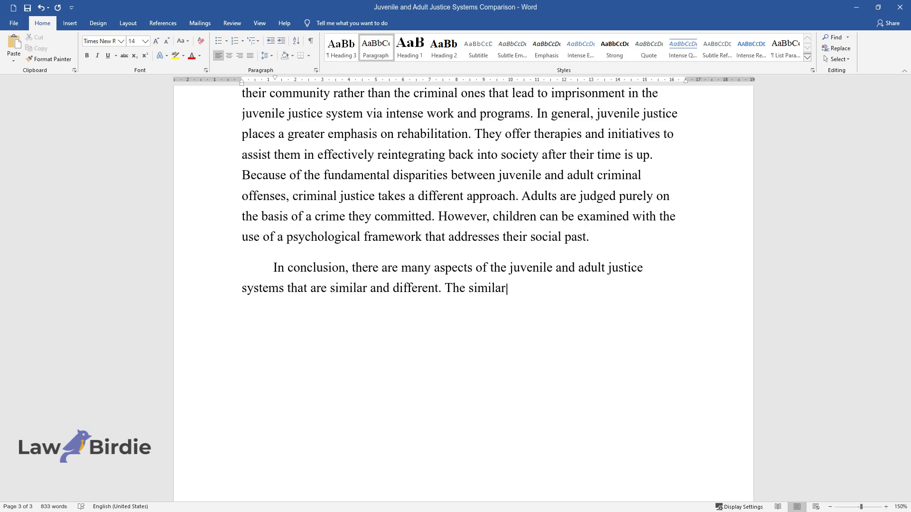
{"action": "type", "text": "ities lie in the basic rights of a per"}
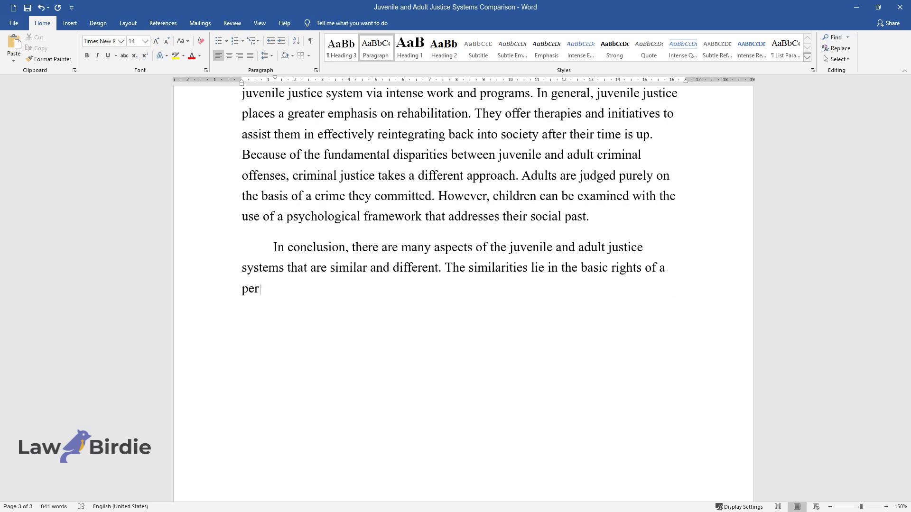
{"action": "type", "text": "son who is being accused of breaking "}
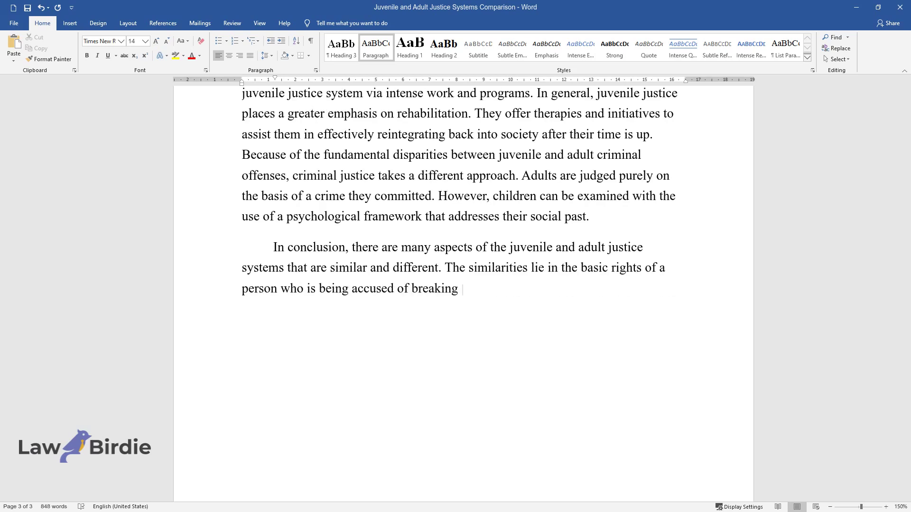
{"action": "type", "text": "the law. The differences are mostly r"}
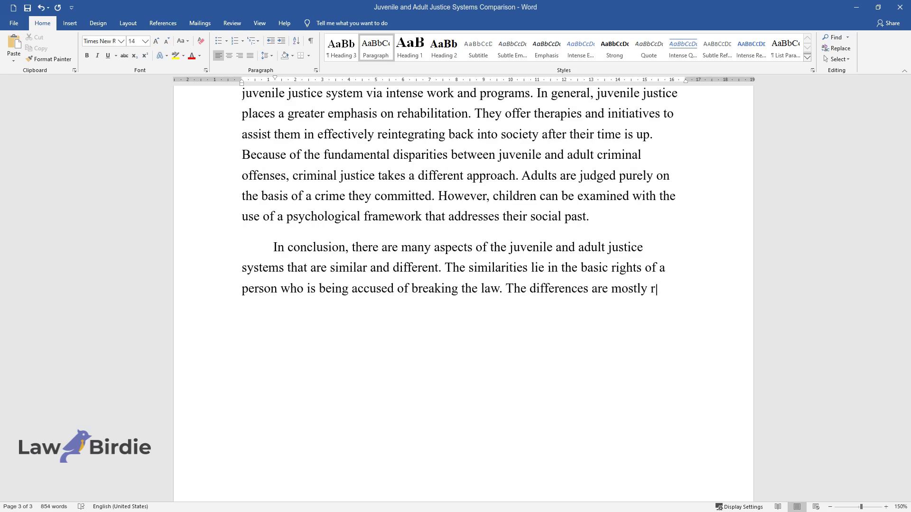
{"action": "type", "text": "elated to the purpose of the court to choose an option that will allow an"}
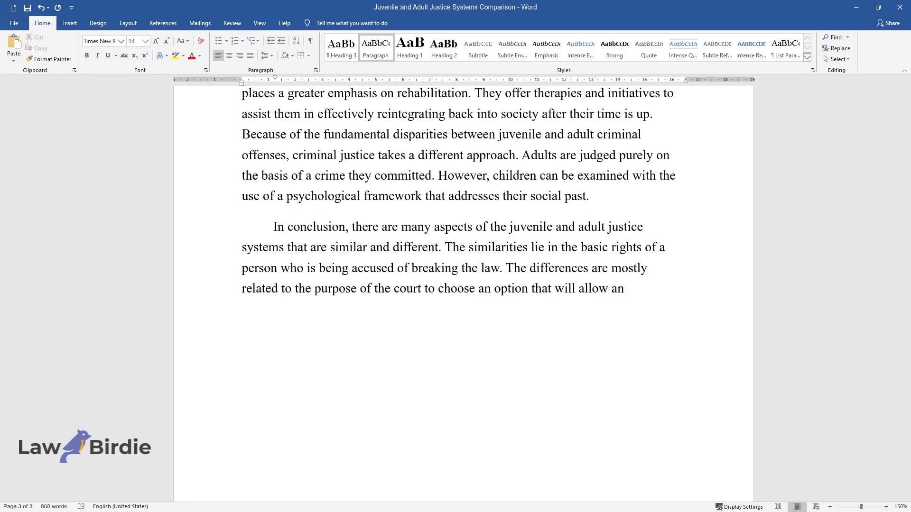
{"action": "type", "text": "d encourage a juvenile to change their"}
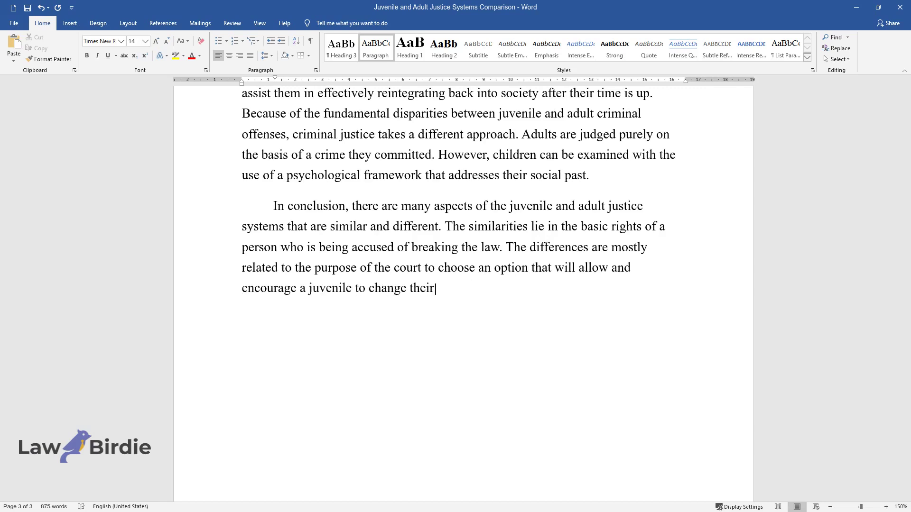
{"action": "type", "text": " behavior. They are based on the poss"}
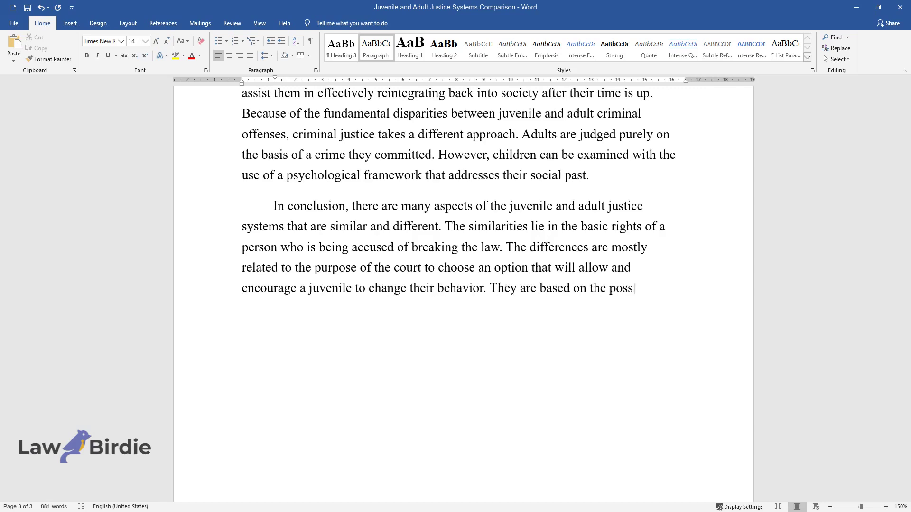
{"action": "type", "text": "ibility of such correction, whereas i"}
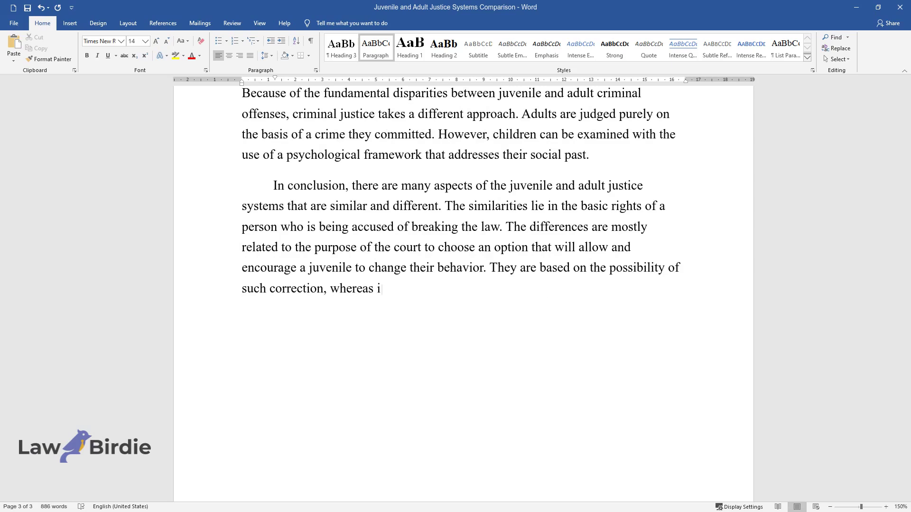
{"action": "type", "text": "t is evident that minors are more lik"}
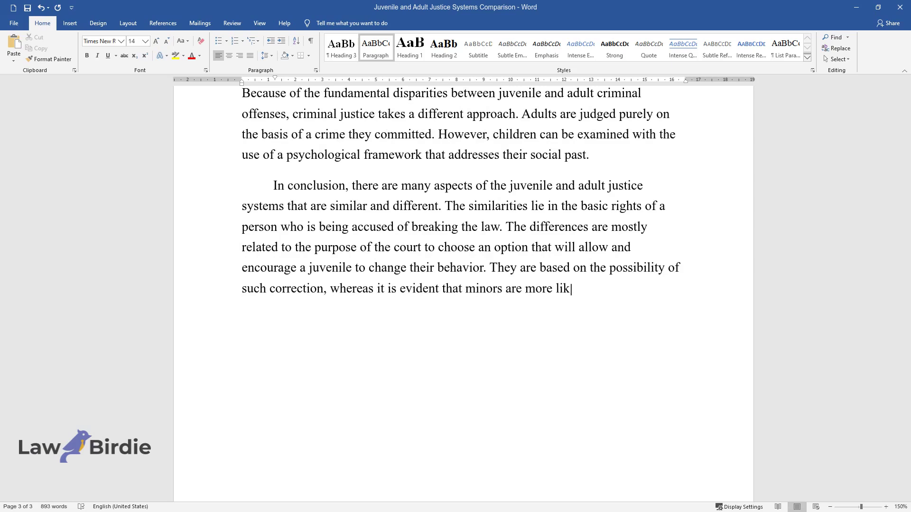
{"action": "type", "text": "ely to be exposed to external influen"}
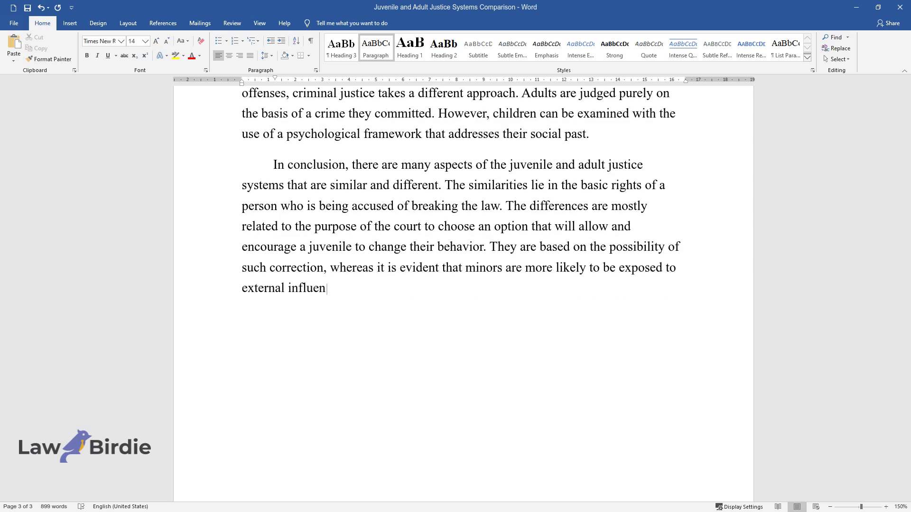
{"action": "type", "text": "ce on their actions. There are signif"}
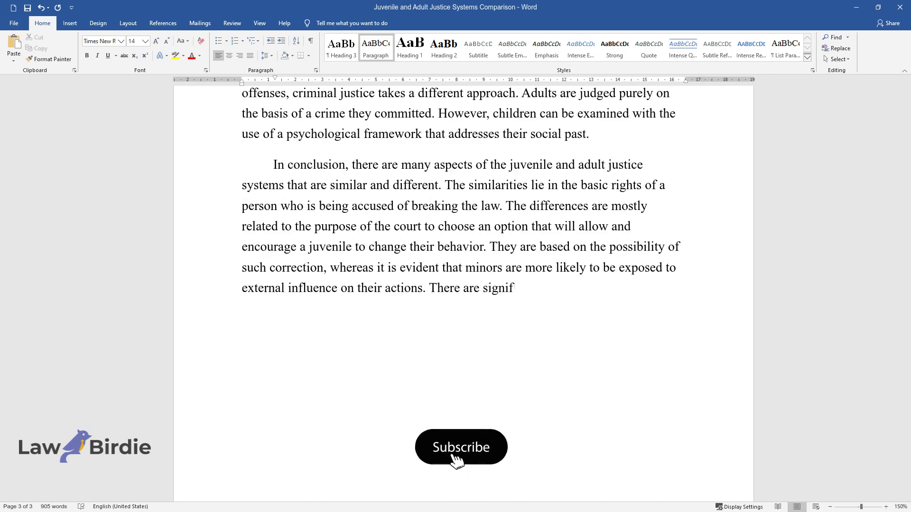
{"action": "type", "text": "icant differences between an adult and a minor"}
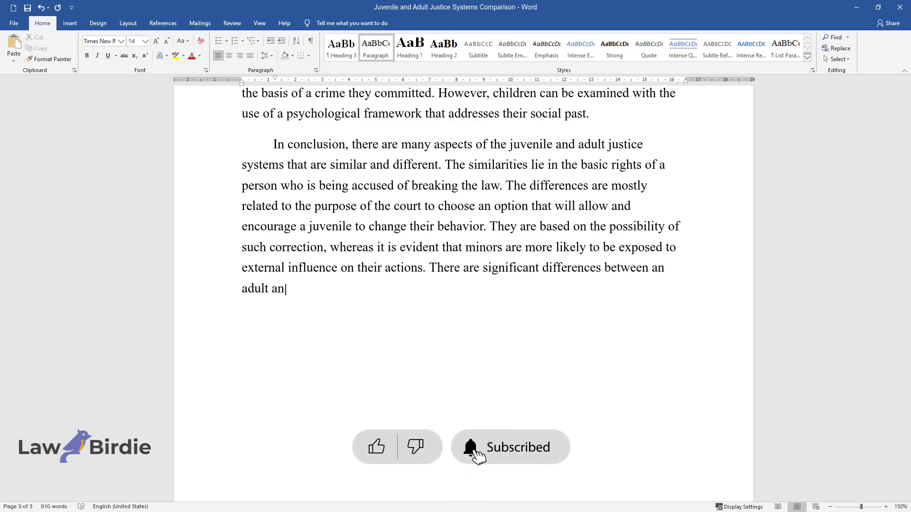
{"action": "type", "text": " in terms of their ability to control"}
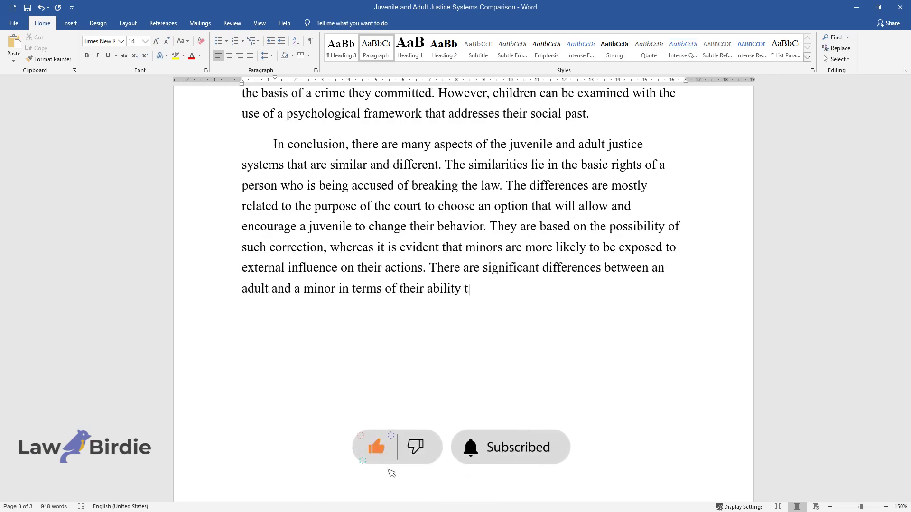
{"action": "type", "text": " their actions and understand their c"}
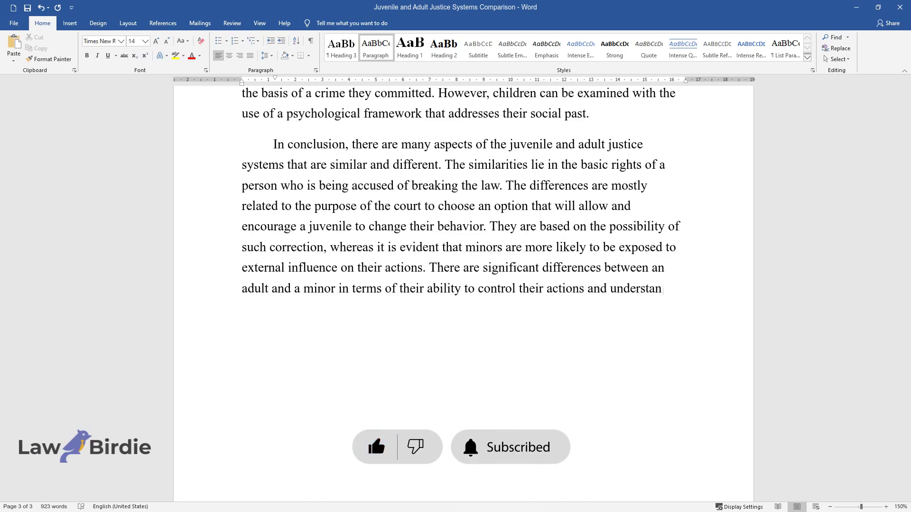